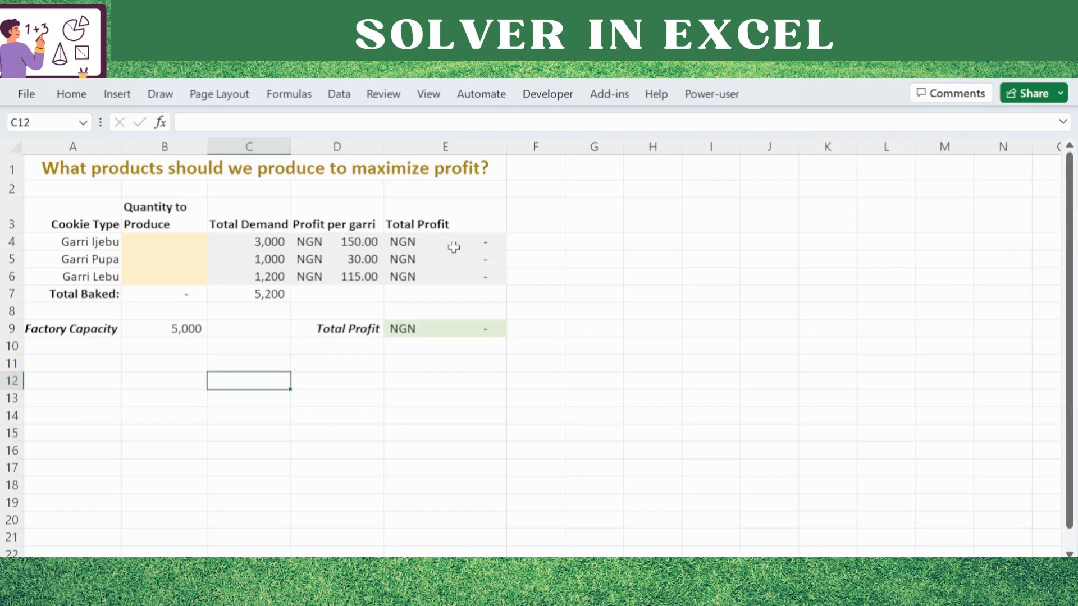
Examine the total profit, total baked and total demand formulas, the factory capacity, and the empty quantity cells.
left_click(442, 247)
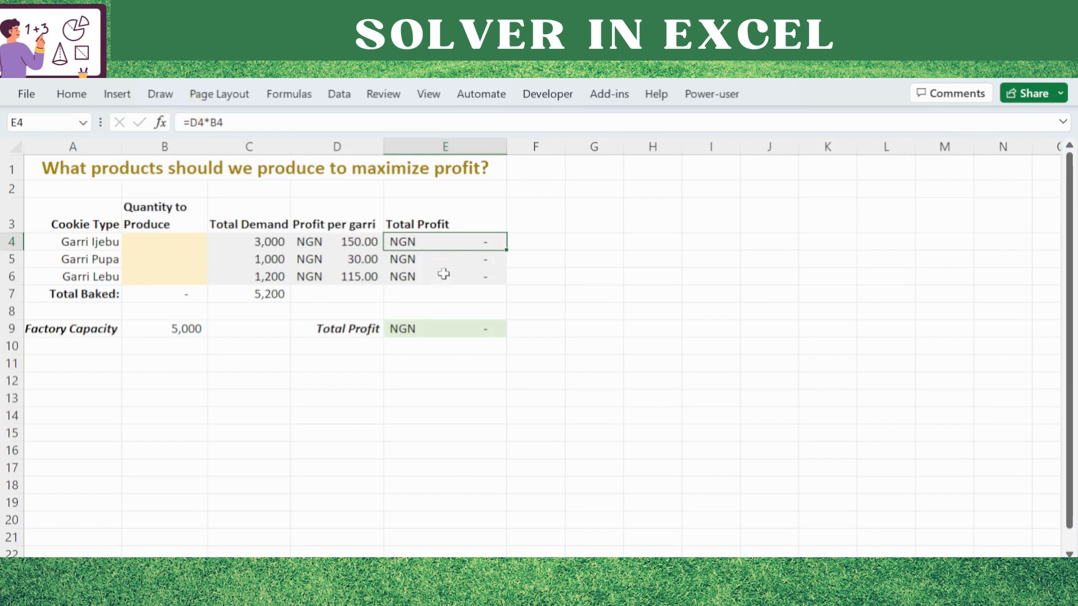
left_click(433, 330)
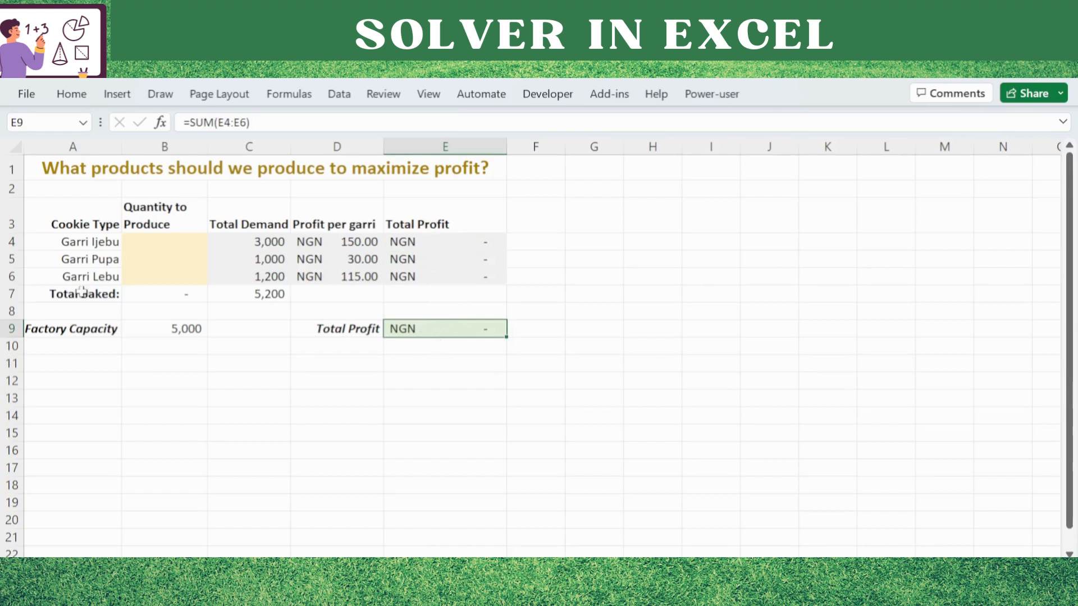
left_click(161, 295)
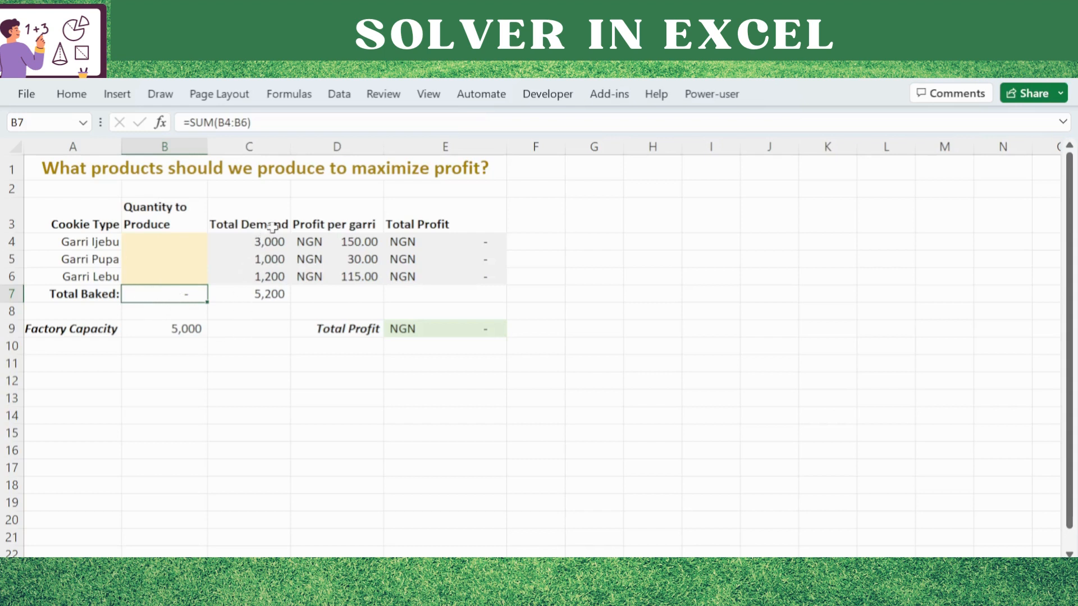
left_click(270, 298)
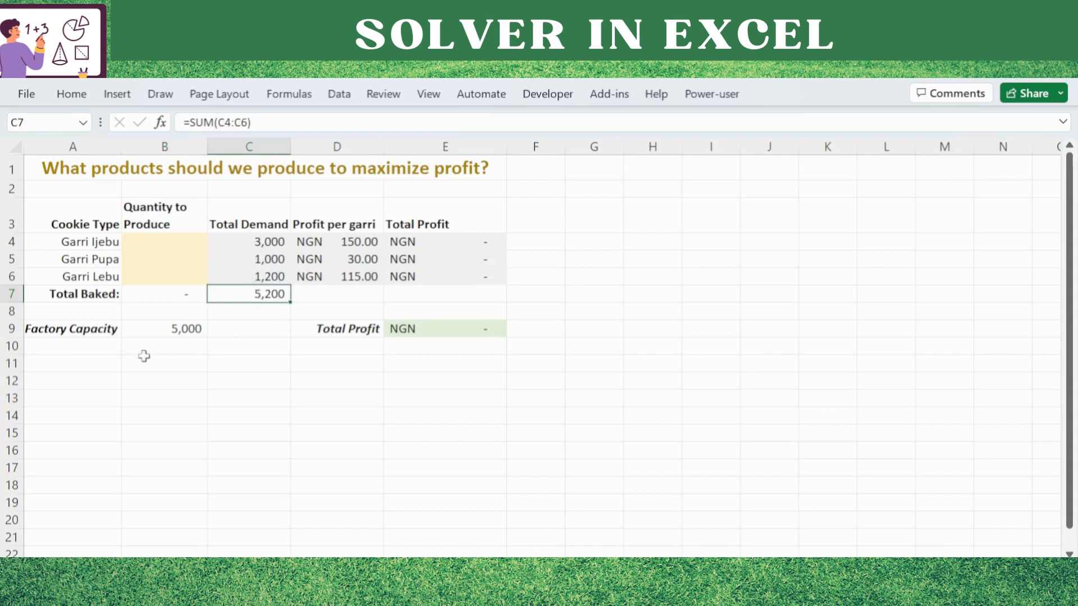
left_click(160, 330)
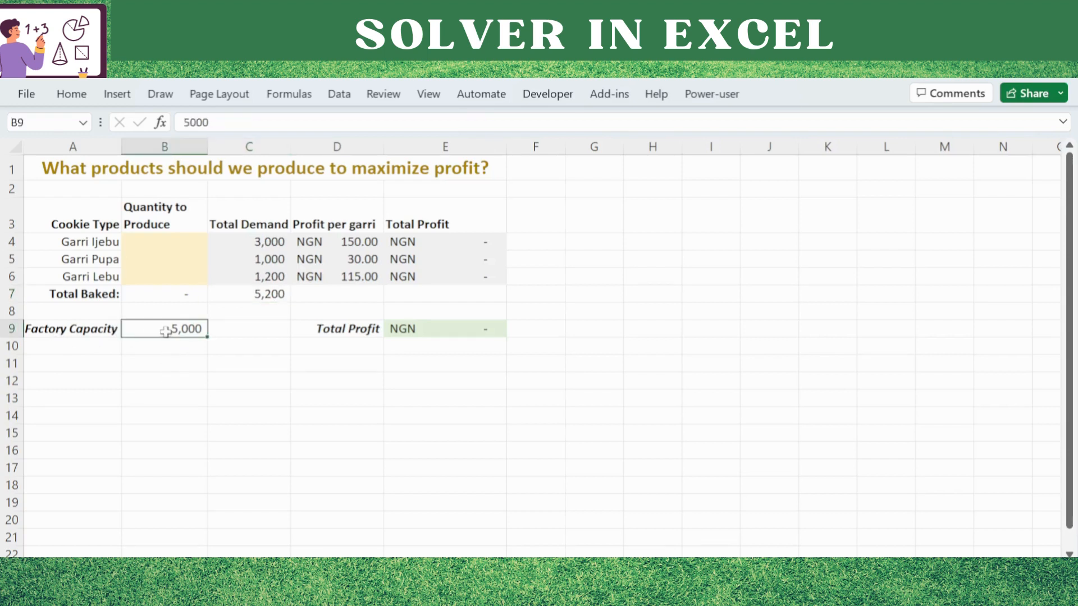
left_click(257, 300)
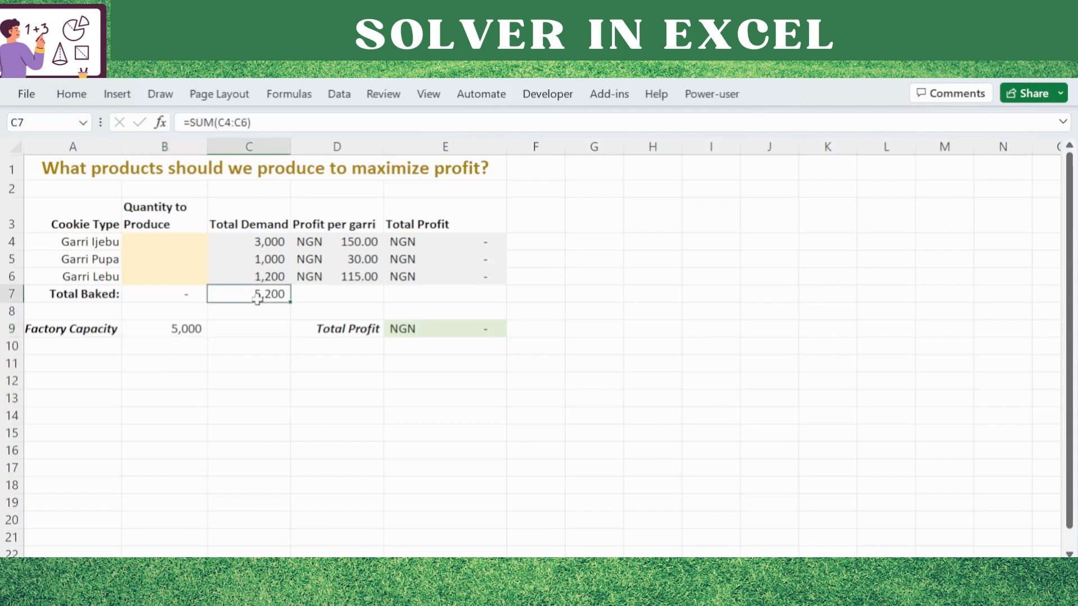
left_click(164, 260)
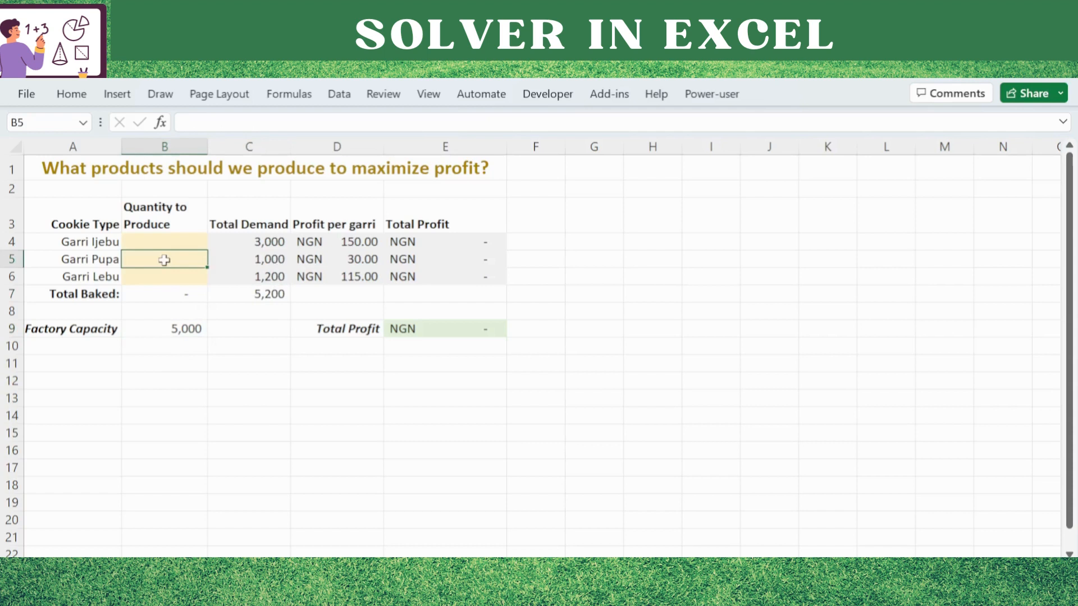
left_click(227, 411)
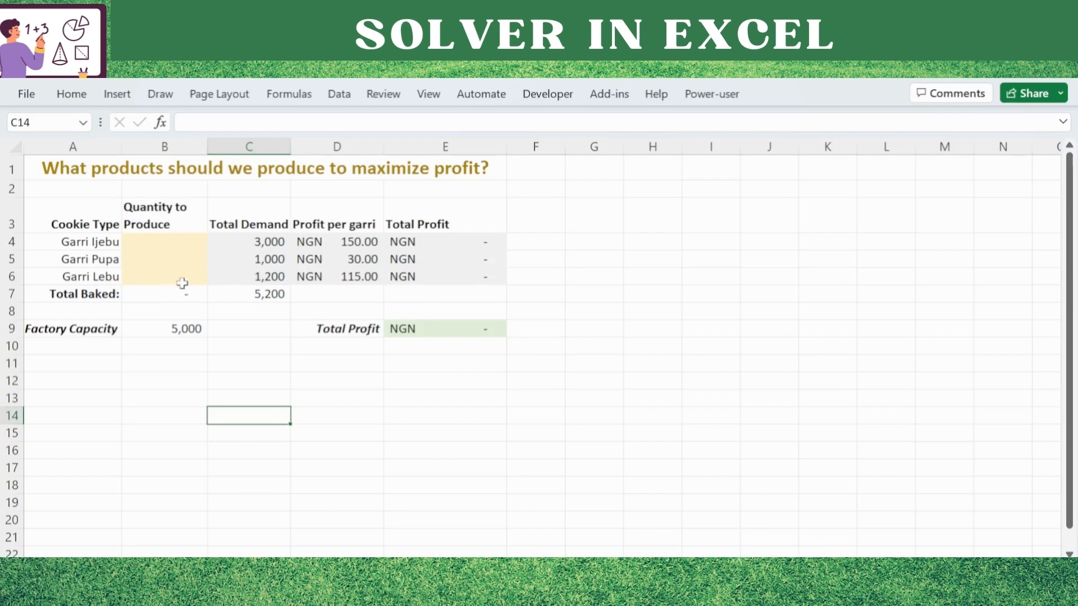
Check whether the Solver command is available among the data analysis tools.
left_click(337, 95)
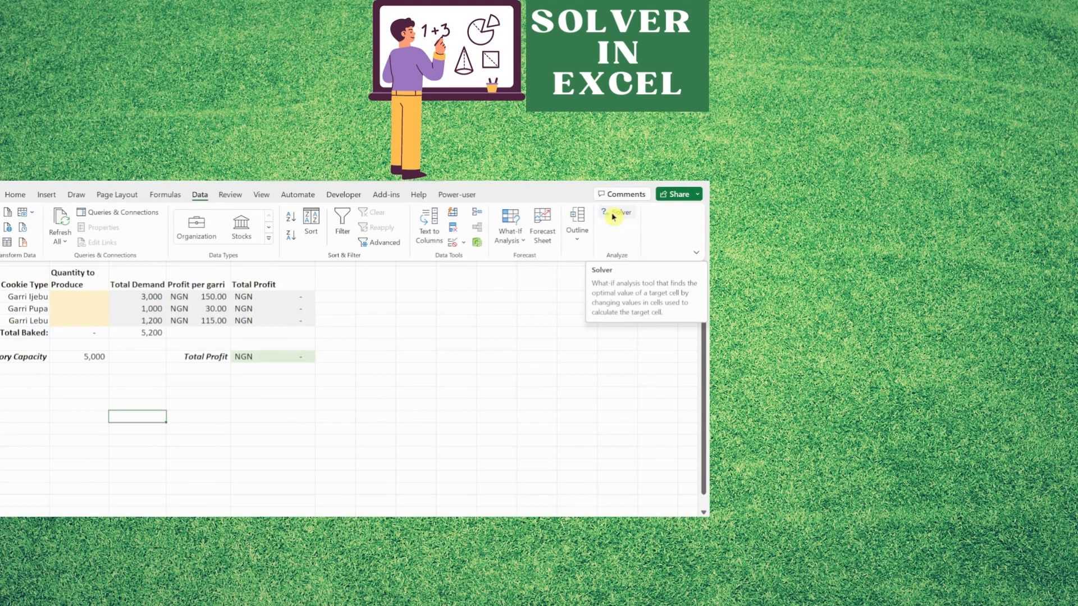
left_click(615, 217)
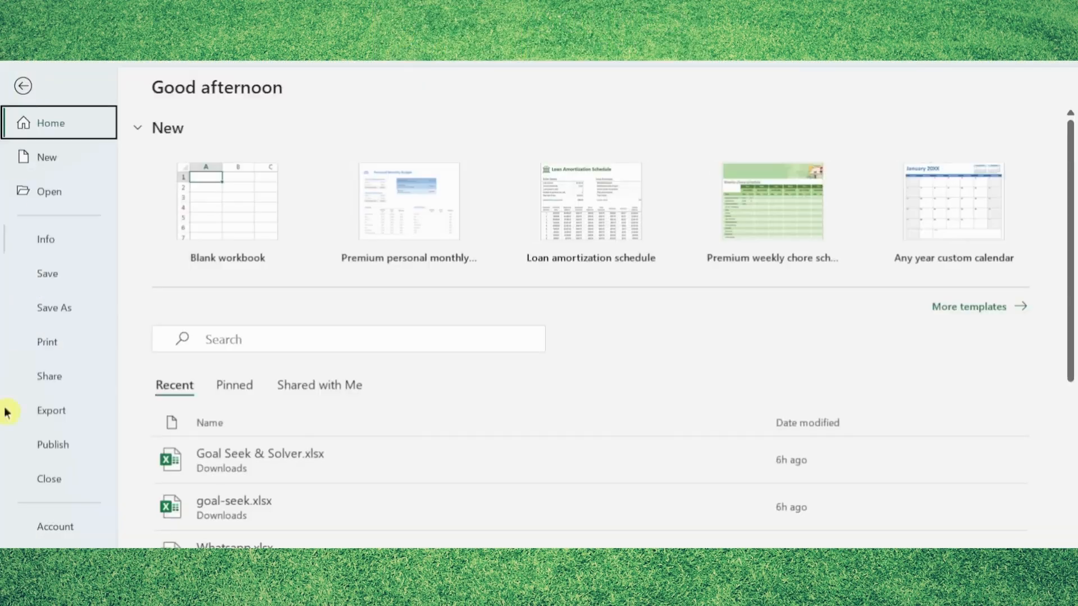
Open the add-ins page of the program options and select Solver Add-in in the list.
left_click(52, 560)
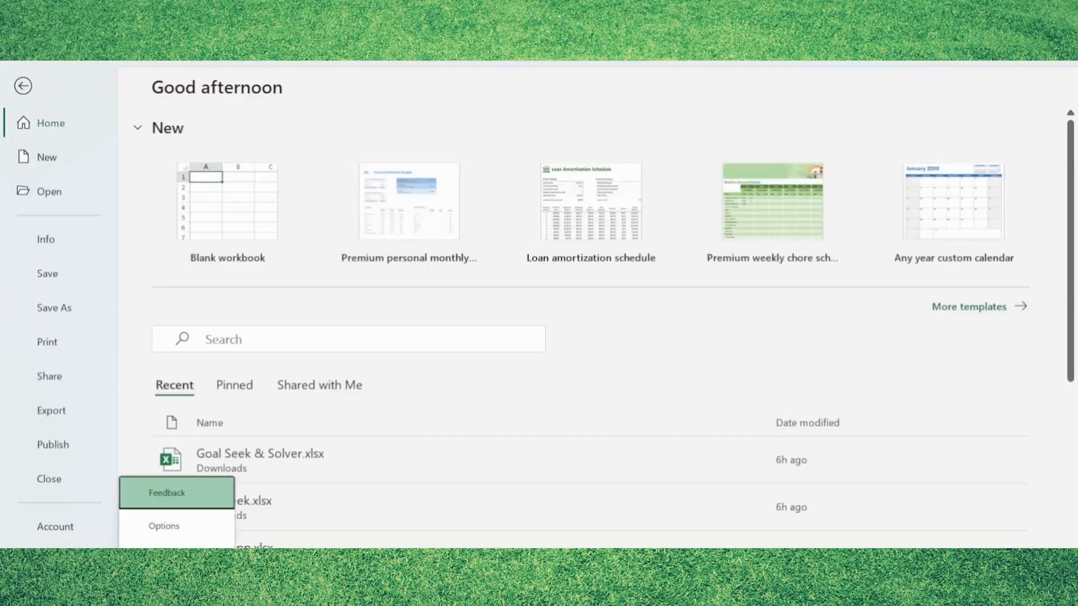
left_click(174, 533)
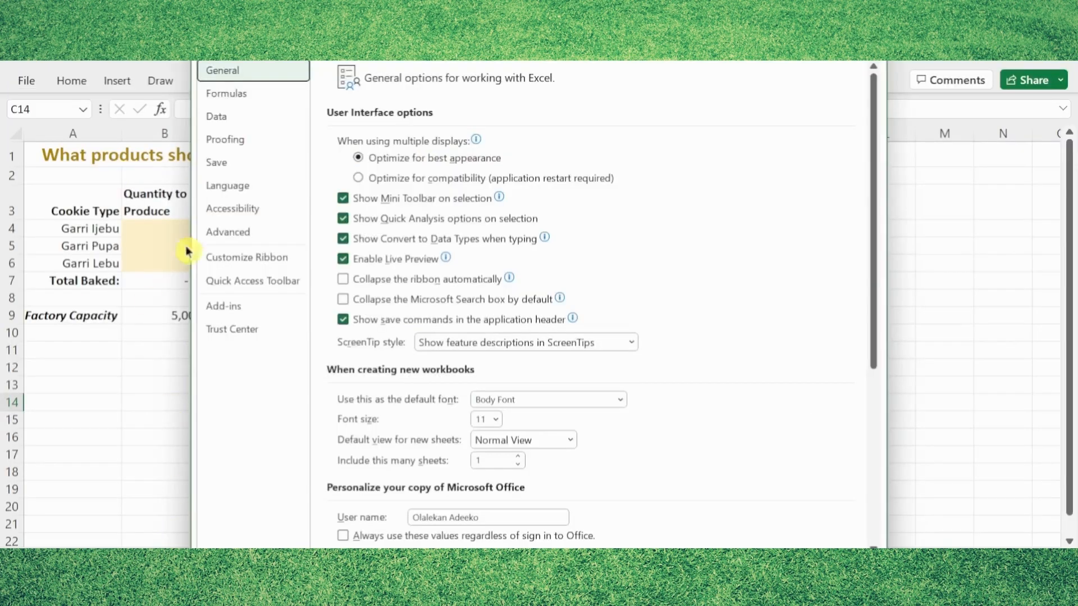
left_click(232, 309)
left_click_drag(331, 47, 197, 47)
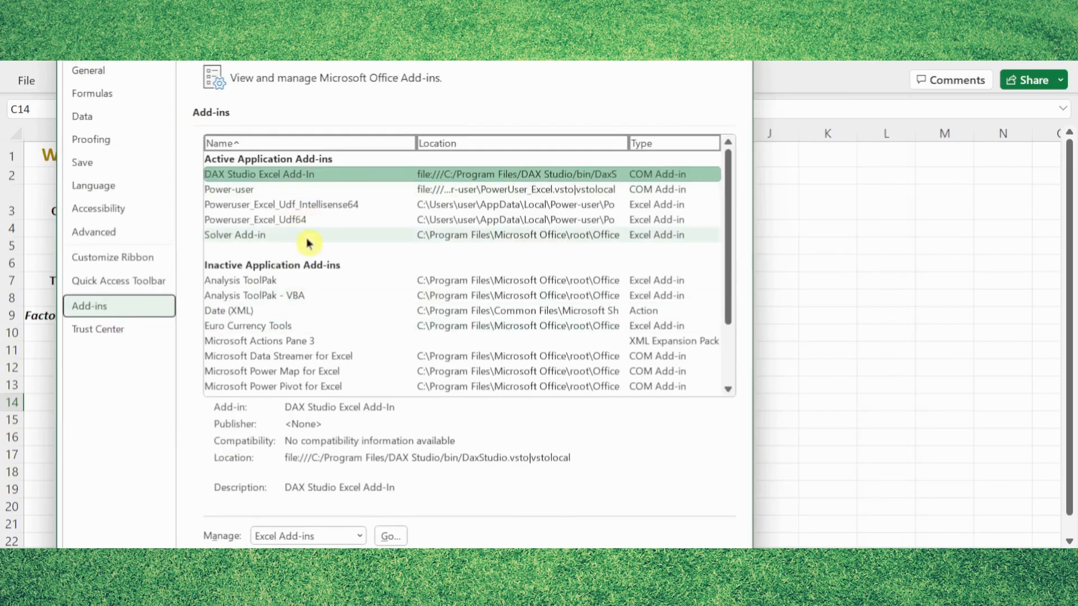
scroll(305, 240, "down", 2)
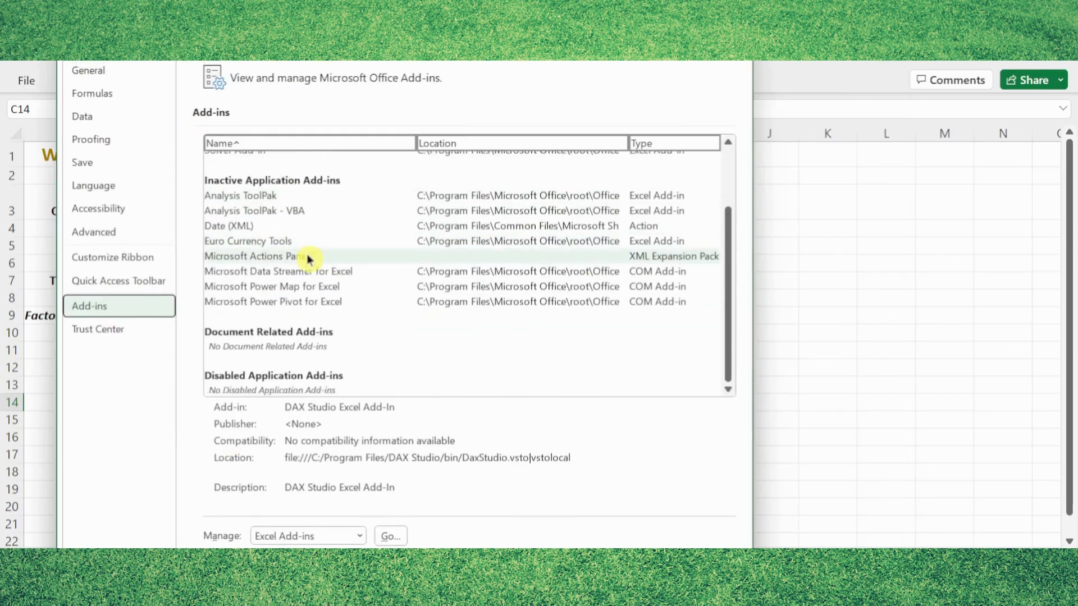
scroll(331, 303, "up", 1)
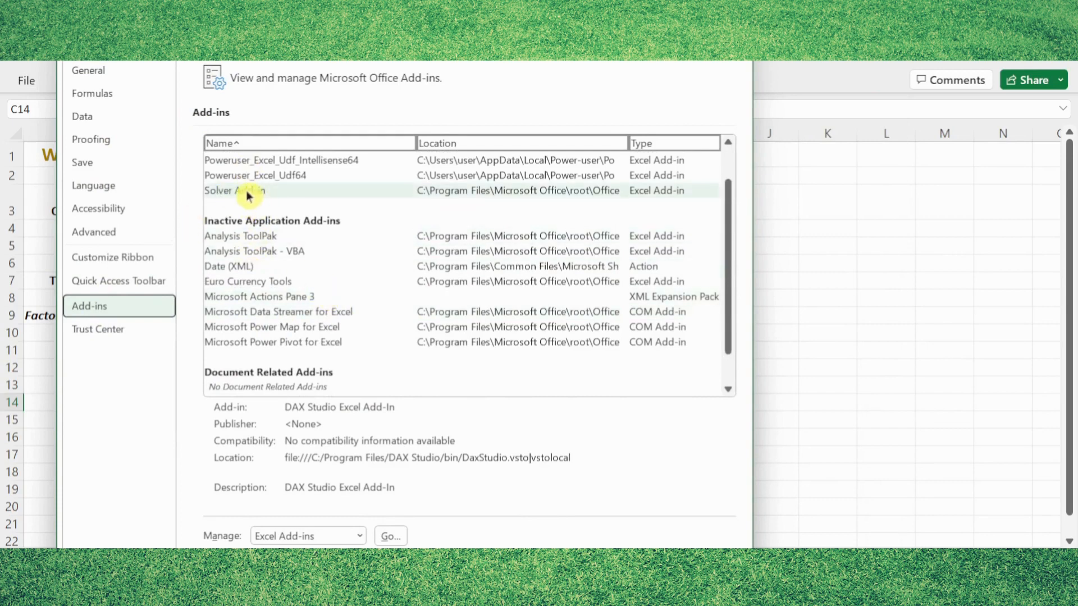
left_click(264, 192)
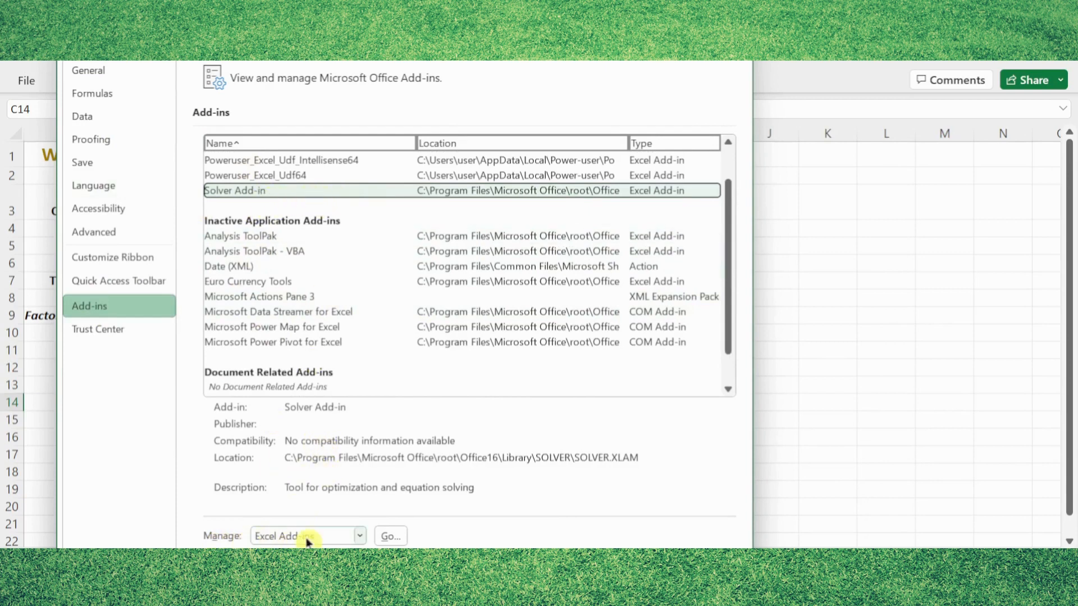
Enable Solver Add-in among the available Excel add-ins and confirm.
left_click(391, 537)
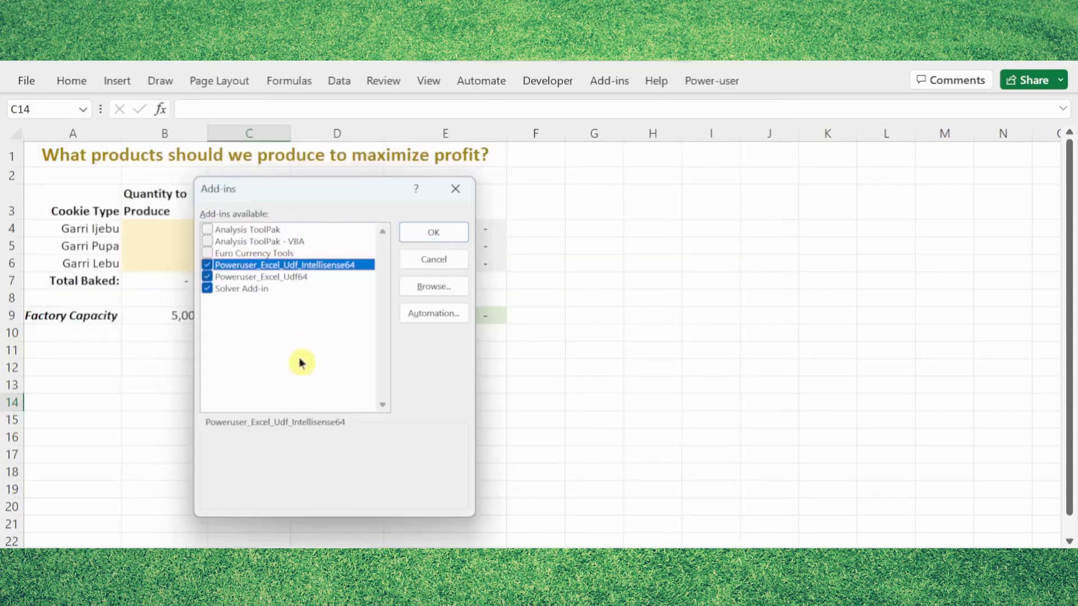
left_click(208, 289)
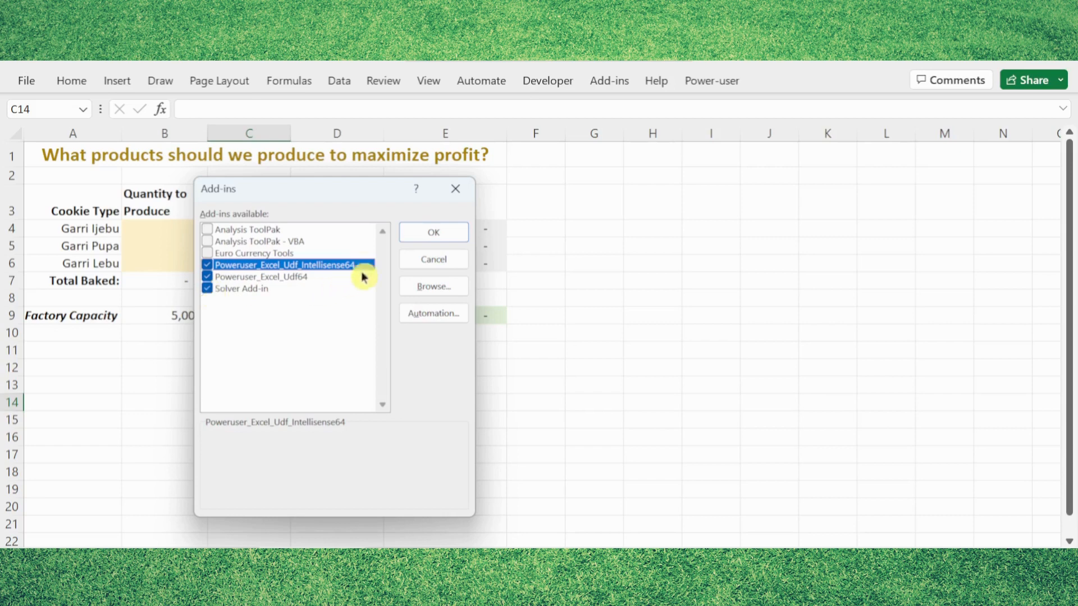
left_click(420, 233)
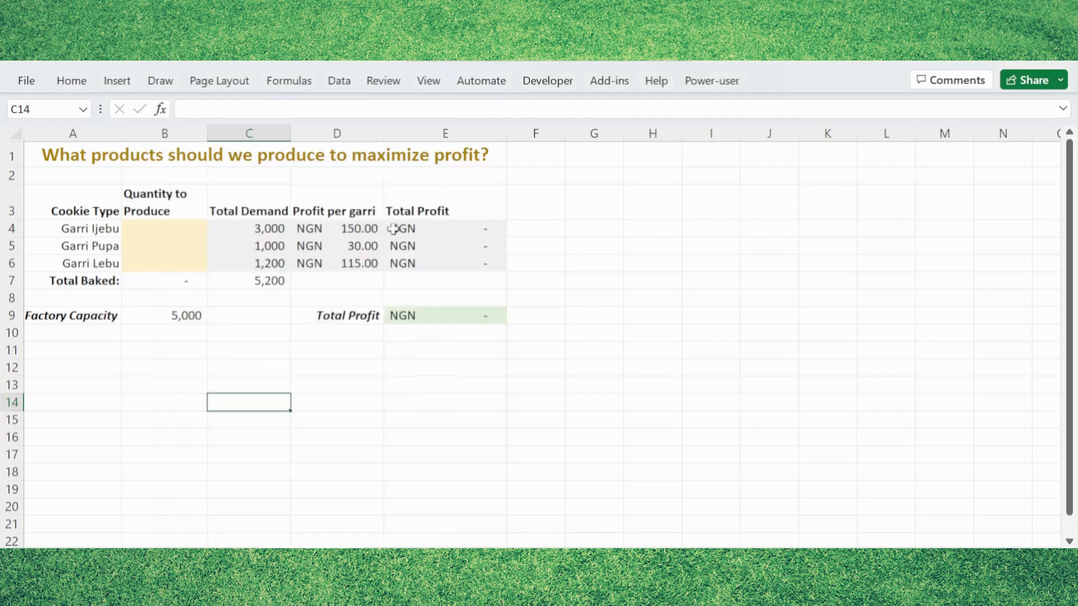
Open Solver and set its objective to maximize the Total Profit in cell $E$9.
left_click(339, 80)
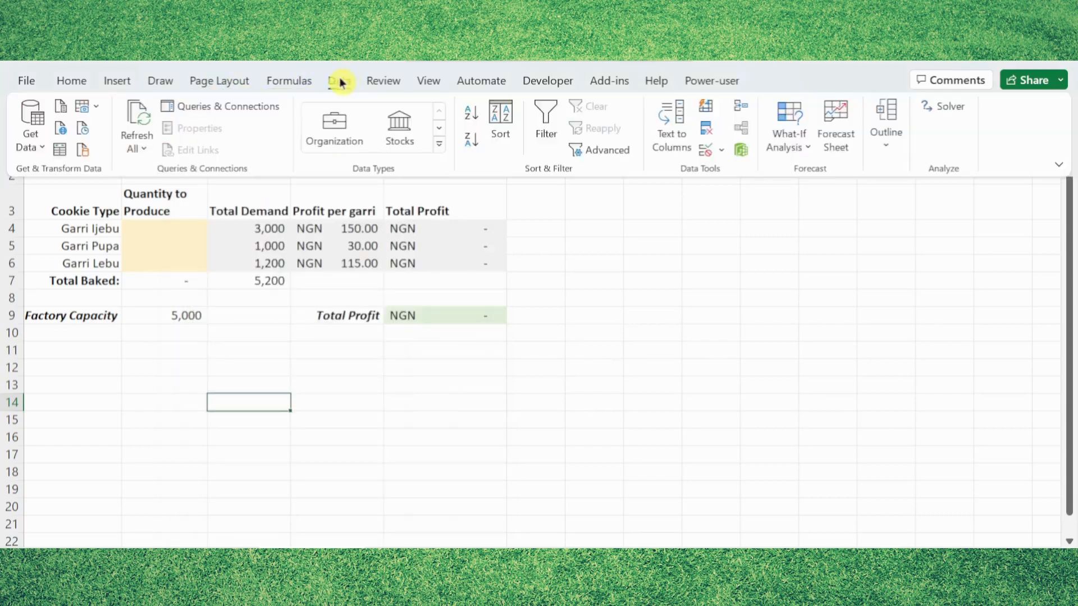
left_click(947, 117)
left_click_drag(209, 119, 668, 128)
left_click_drag(617, 121, 598, 121)
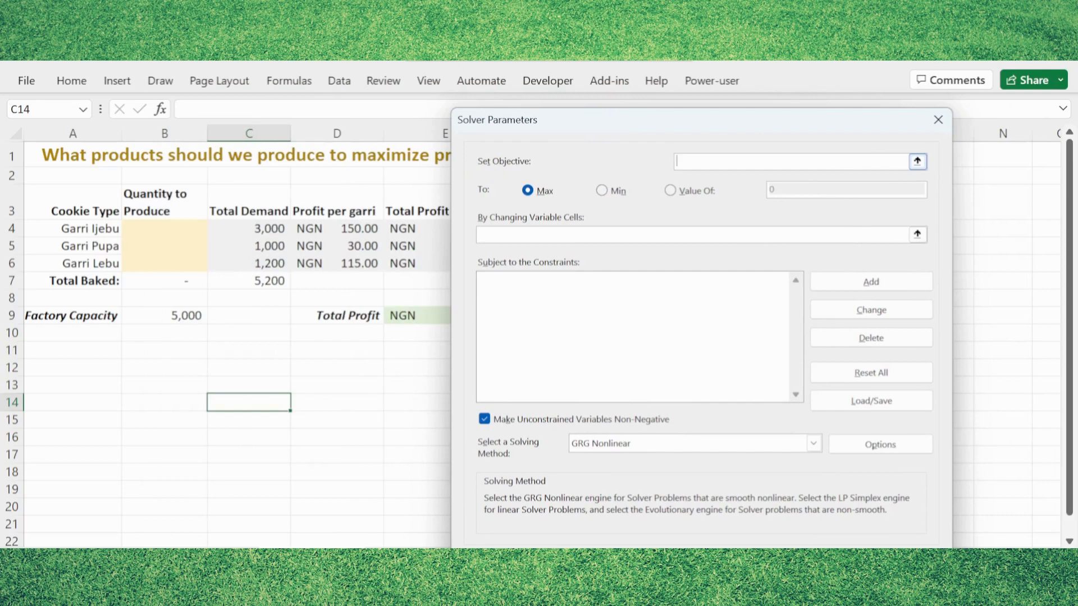
left_click_drag(740, 125, 438, 356)
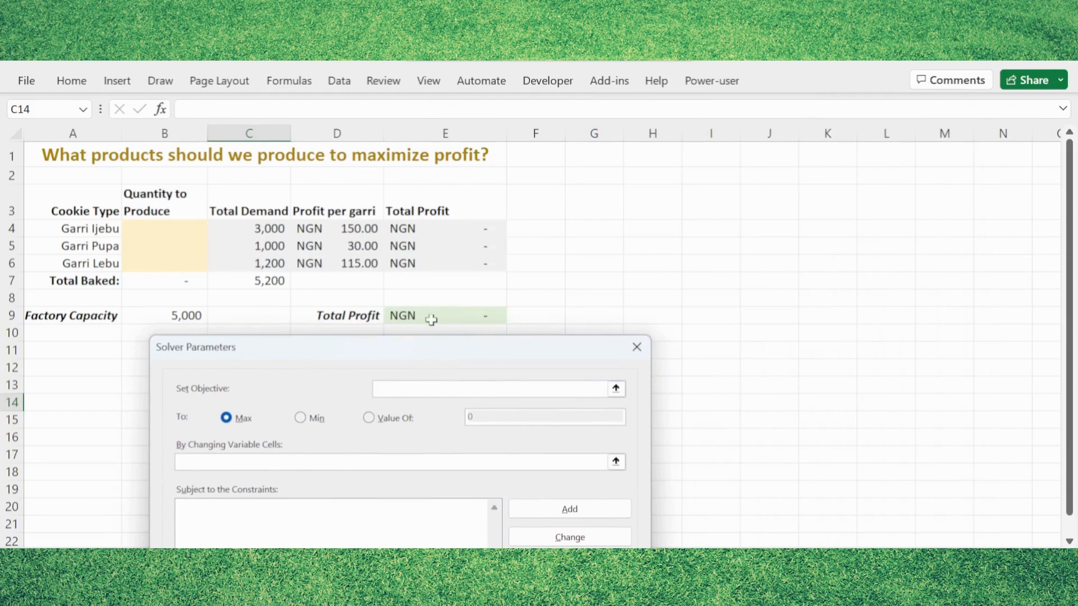
left_click(616, 391)
left_click(428, 315)
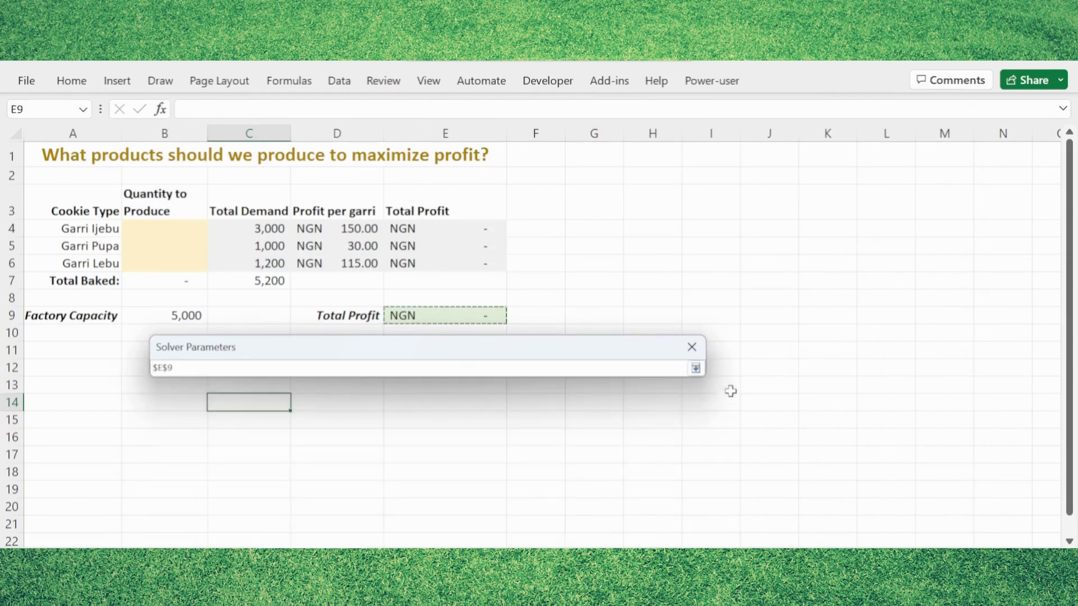
left_click(696, 368)
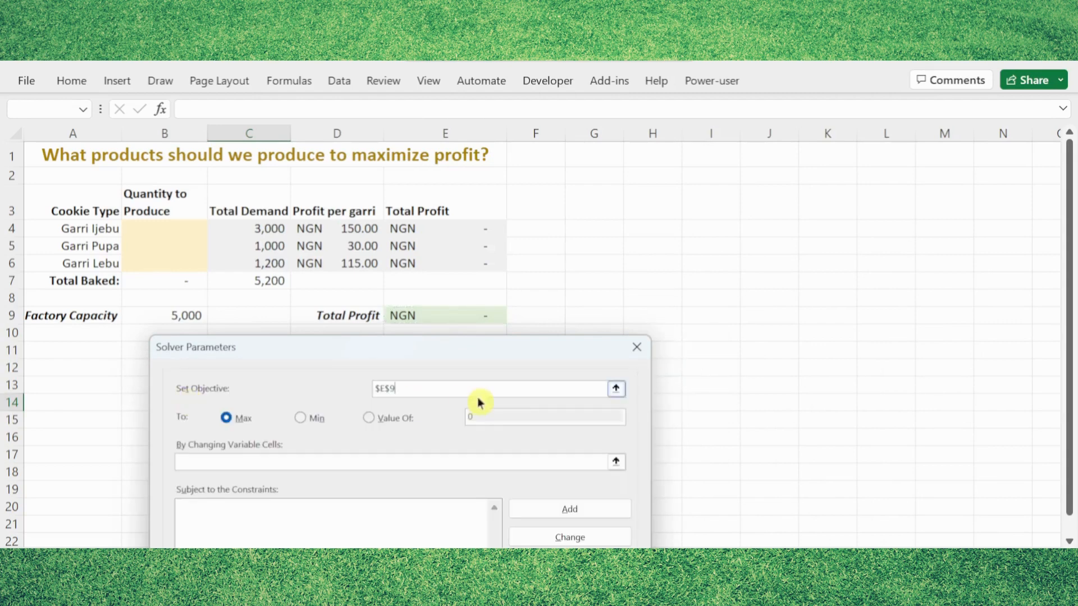
mouse_move(468, 358)
left_mouse_down()
mouse_move(451, 344)
mouse_move(447, 358)
left_mouse_up()
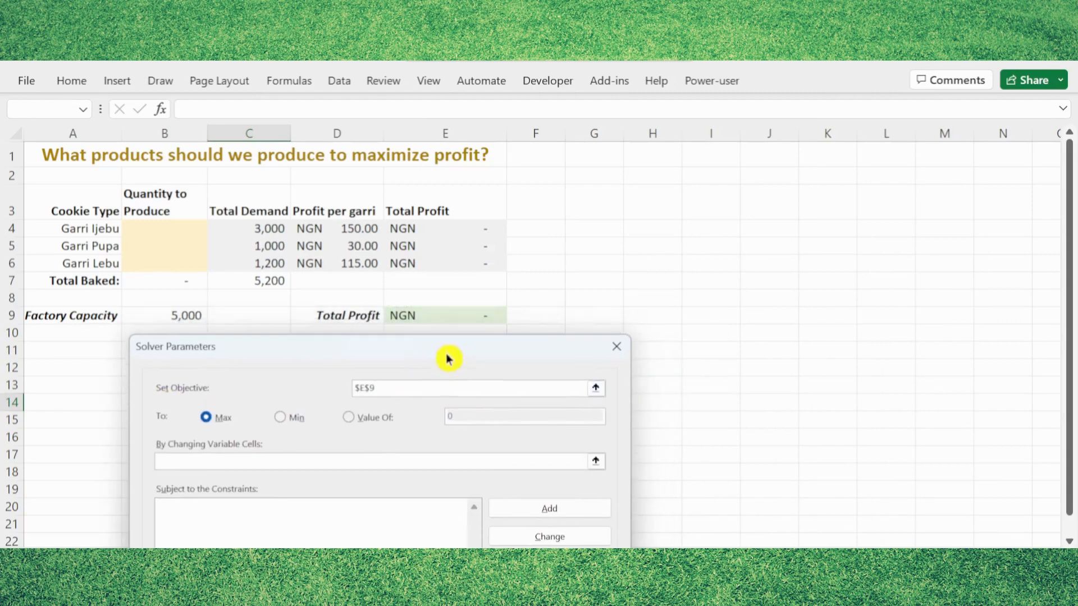
left_click(211, 419)
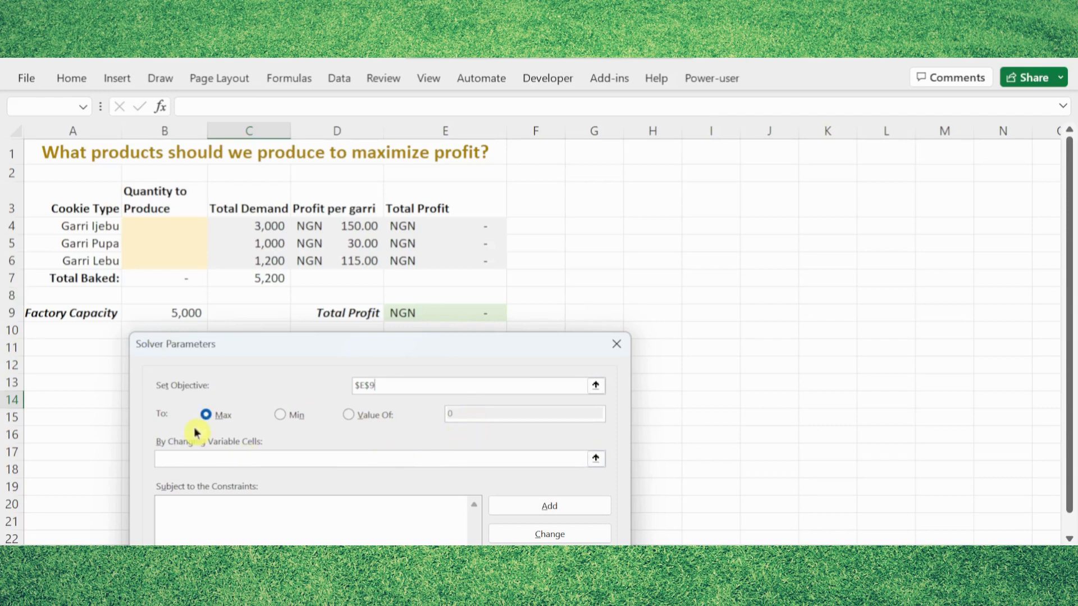
left_click(214, 419)
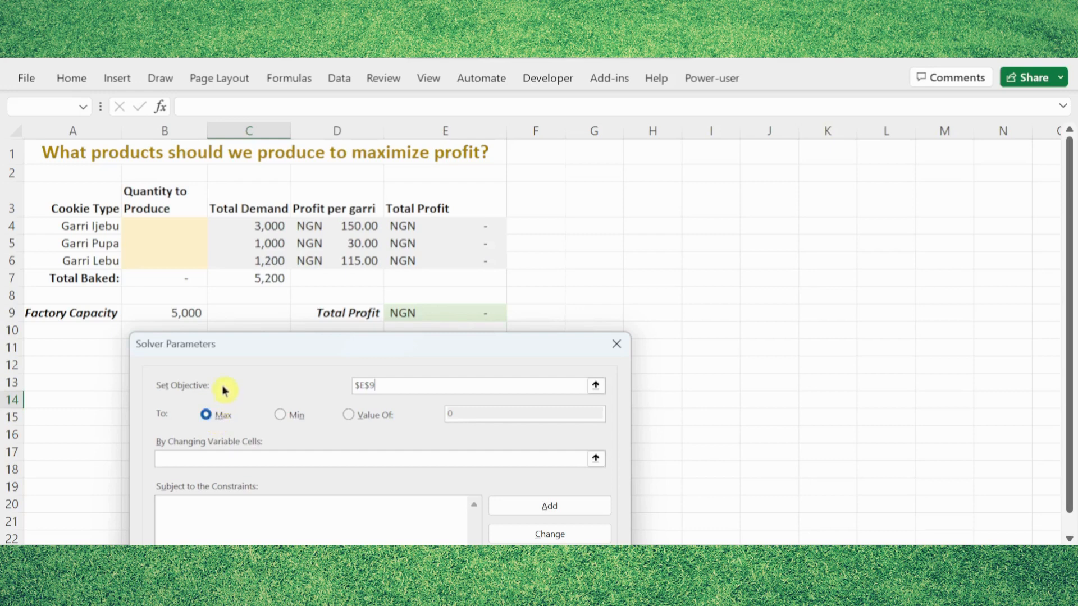
Set the Solver variable cells to the Quantity to Produce range $B$4:$B$6.
left_click_drag(241, 351, 377, 156)
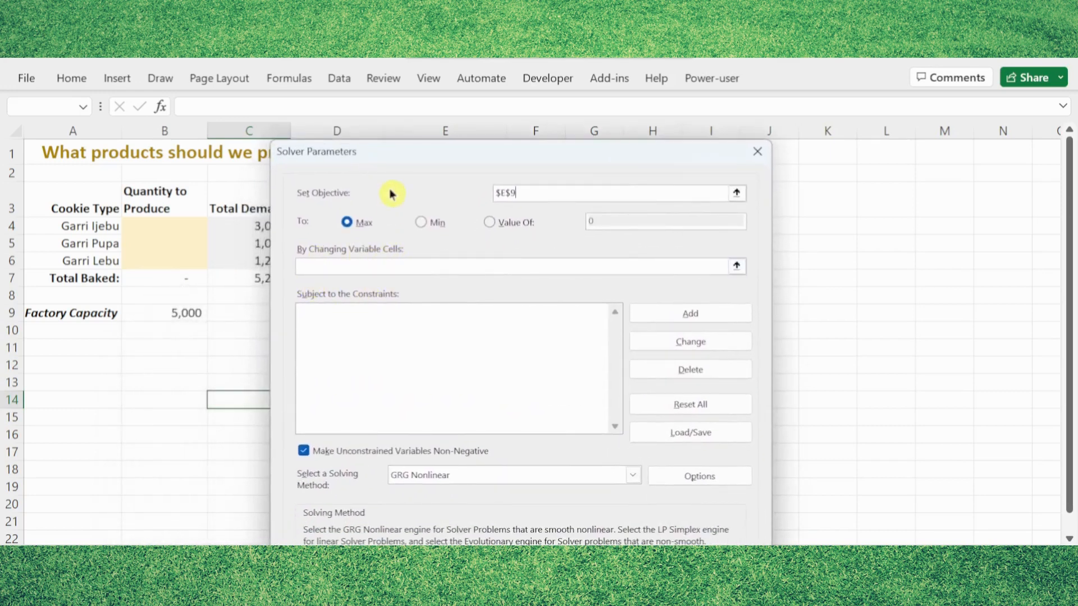
left_click_drag(382, 157, 386, 159)
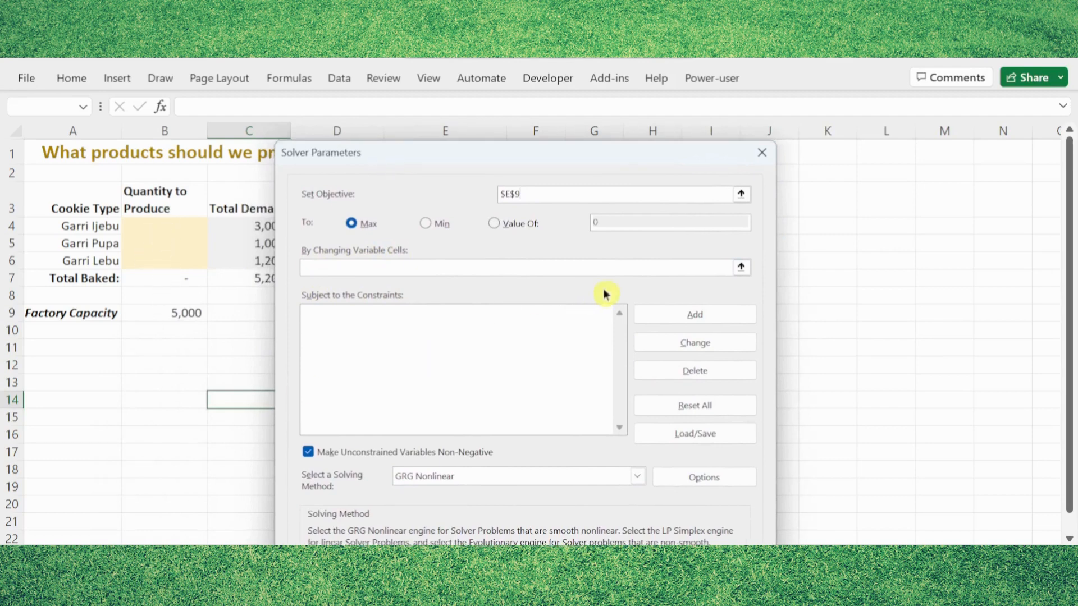
left_click(741, 266)
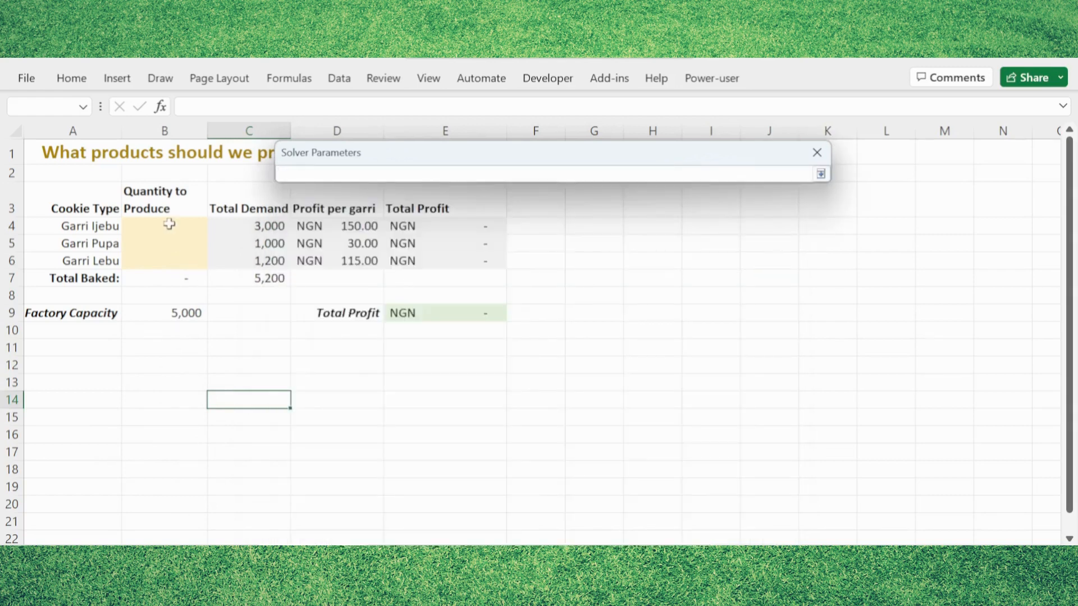
left_click_drag(169, 224, 172, 254)
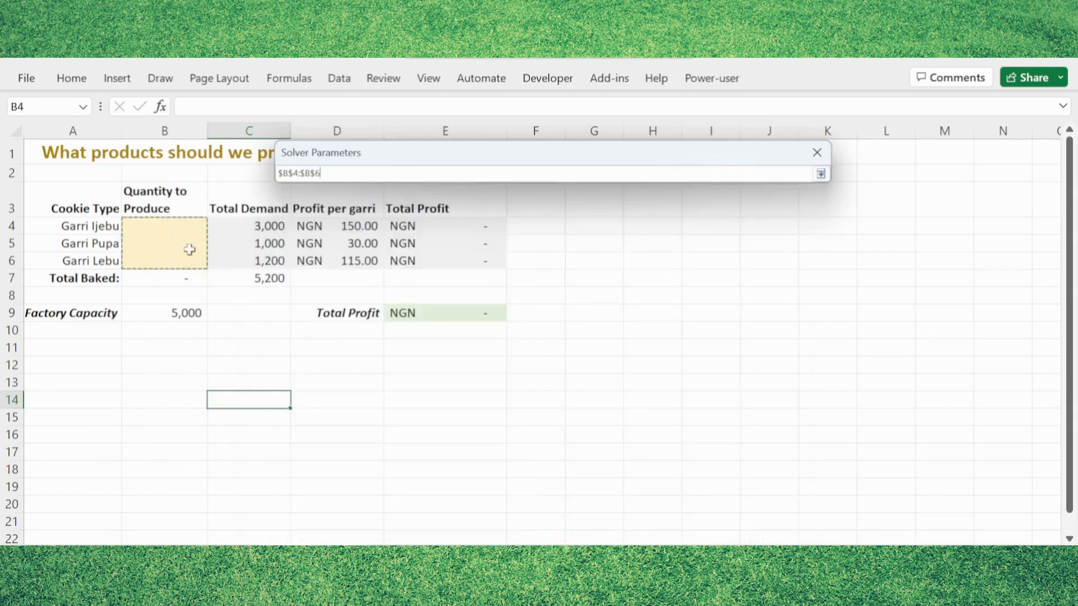
left_click(821, 174)
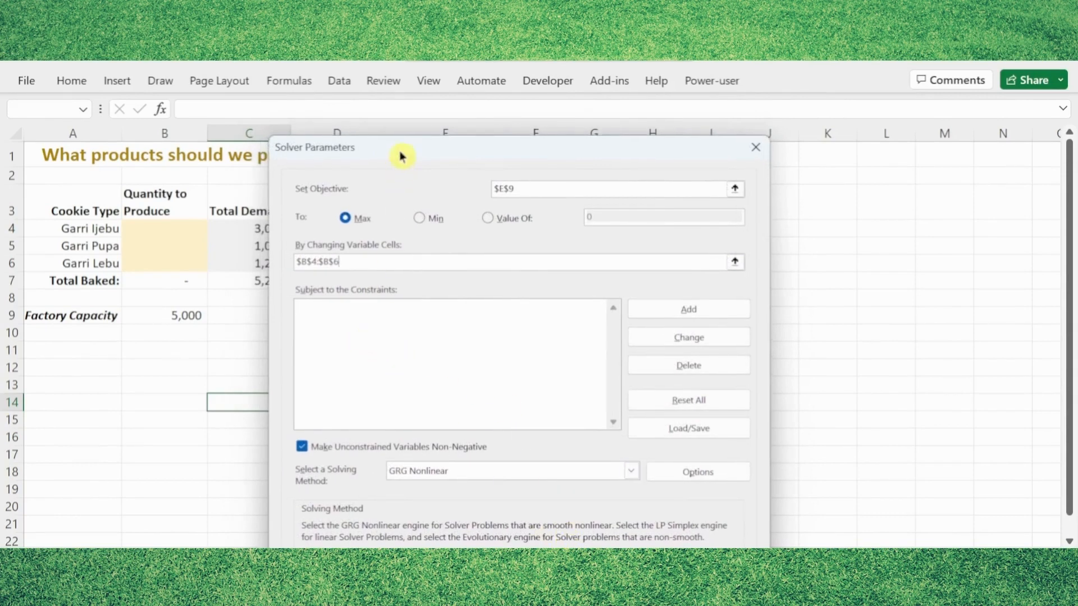
Add a Solver constraint requiring the Quantity to Produce cells $B$4:$B$6 to be integers (int).
left_click_drag(401, 155, 384, 308)
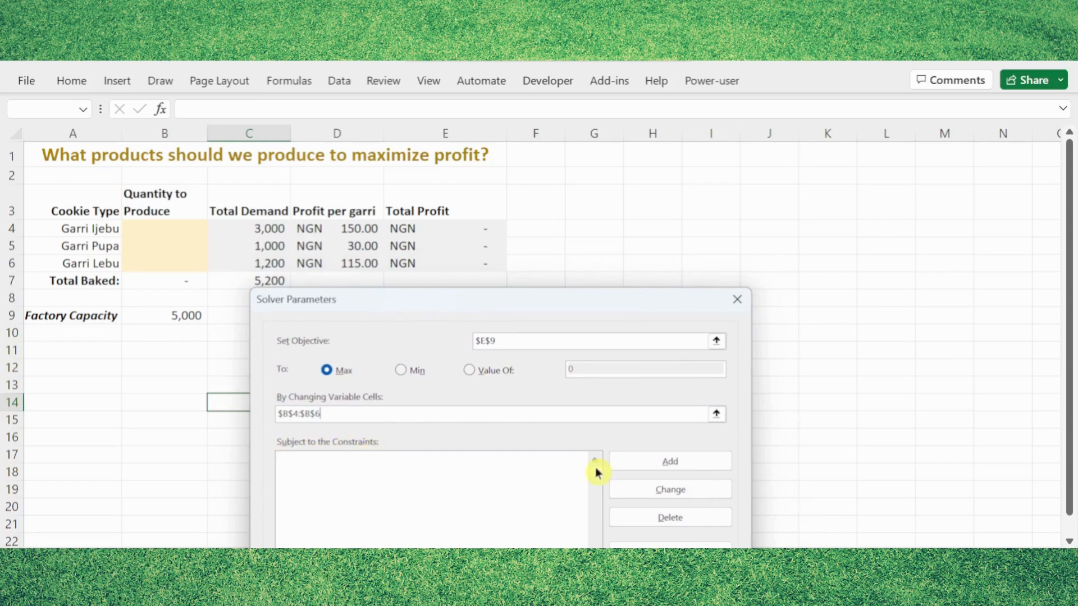
left_click(645, 465)
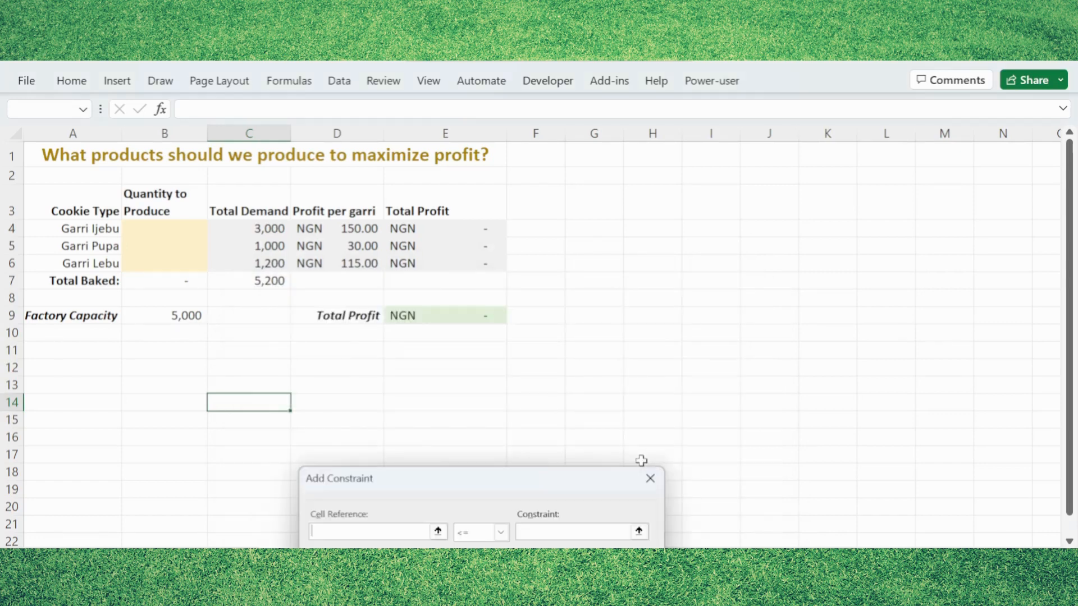
left_click_drag(452, 481, 271, 366)
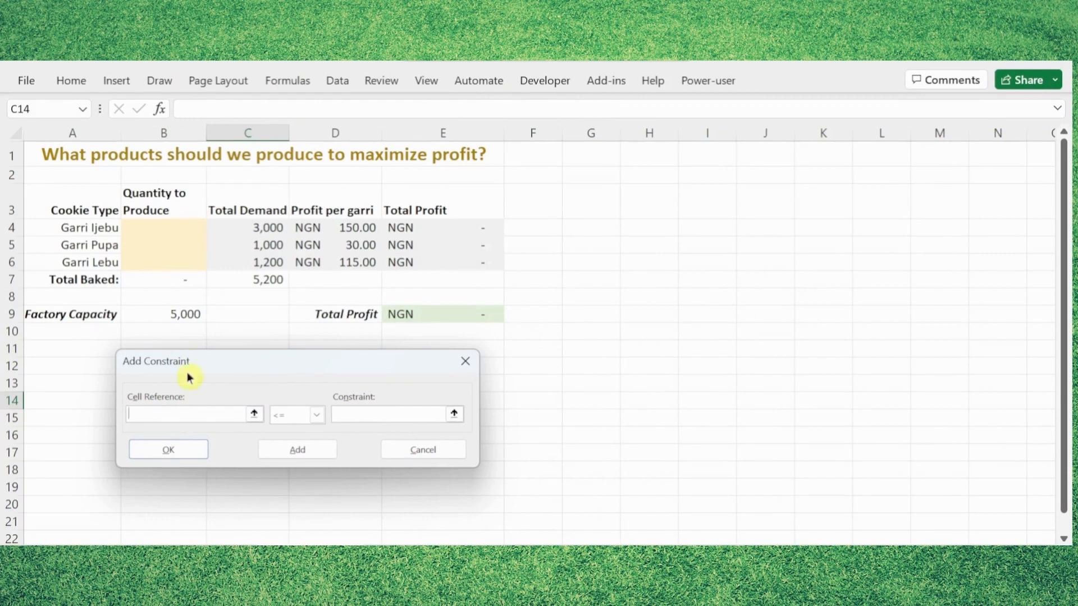
left_click(254, 413)
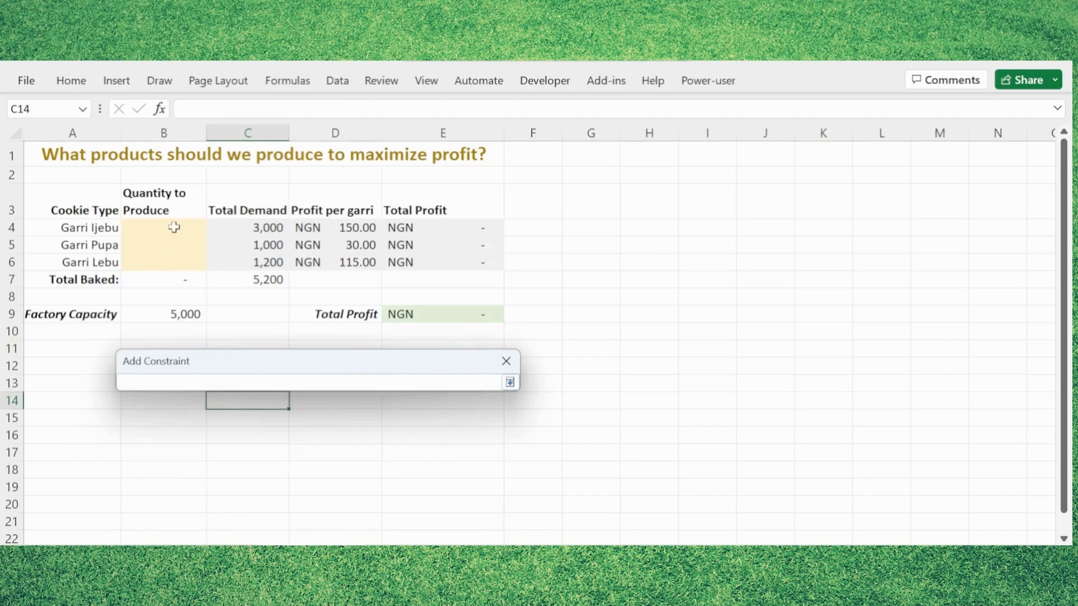
left_click_drag(174, 227, 175, 257)
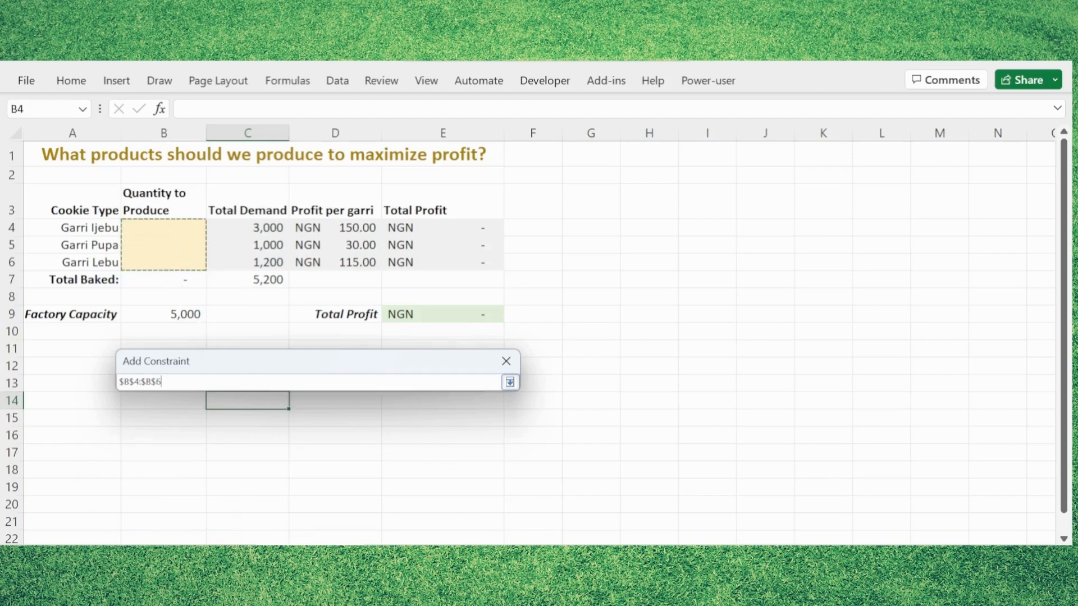
left_click(510, 382)
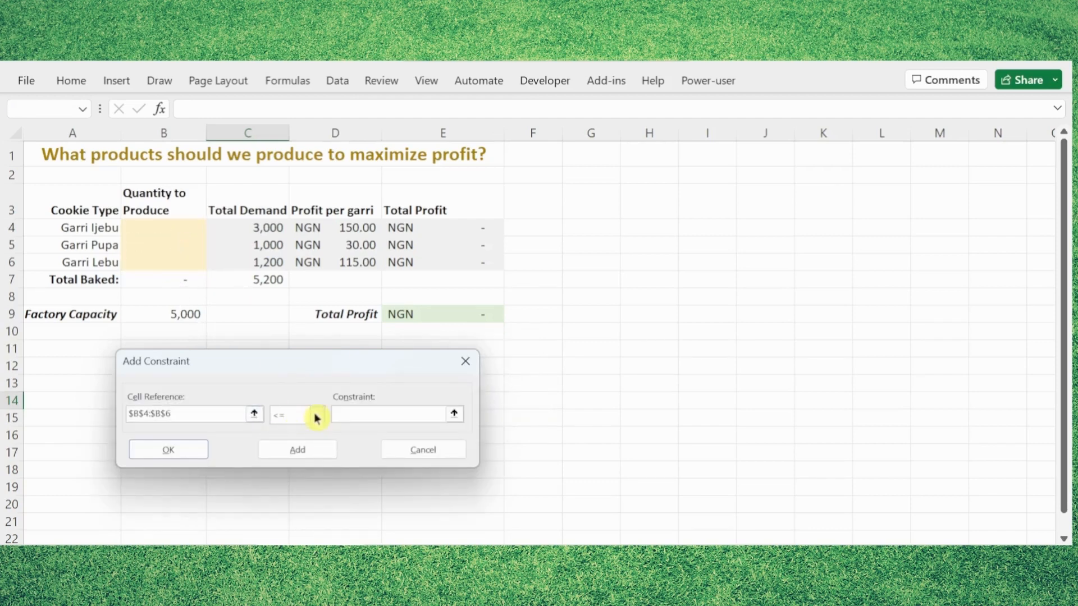
left_click(316, 415)
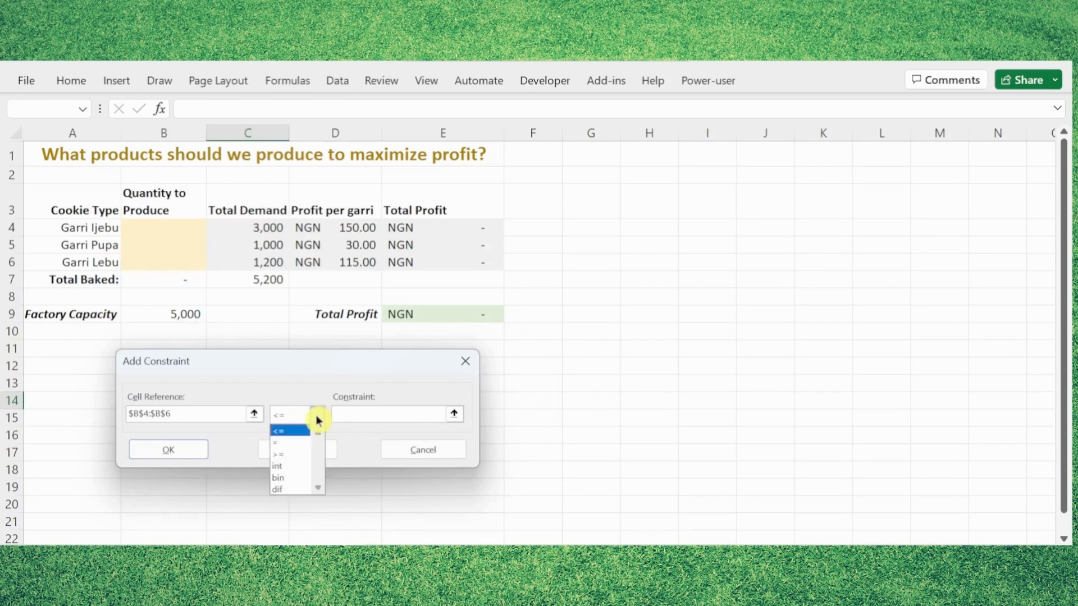
left_click(282, 472)
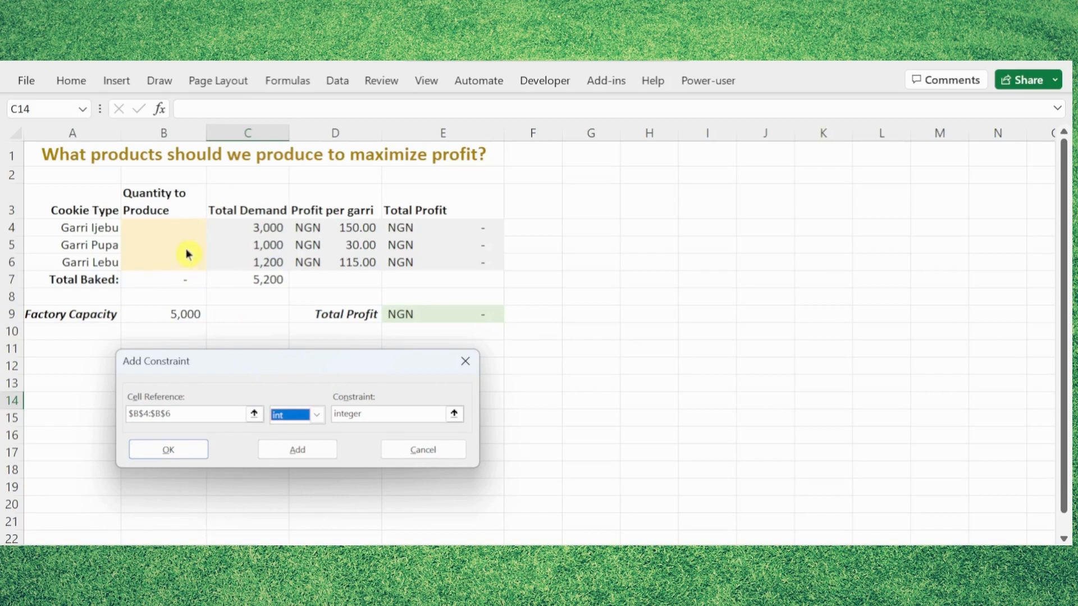
left_click(176, 457)
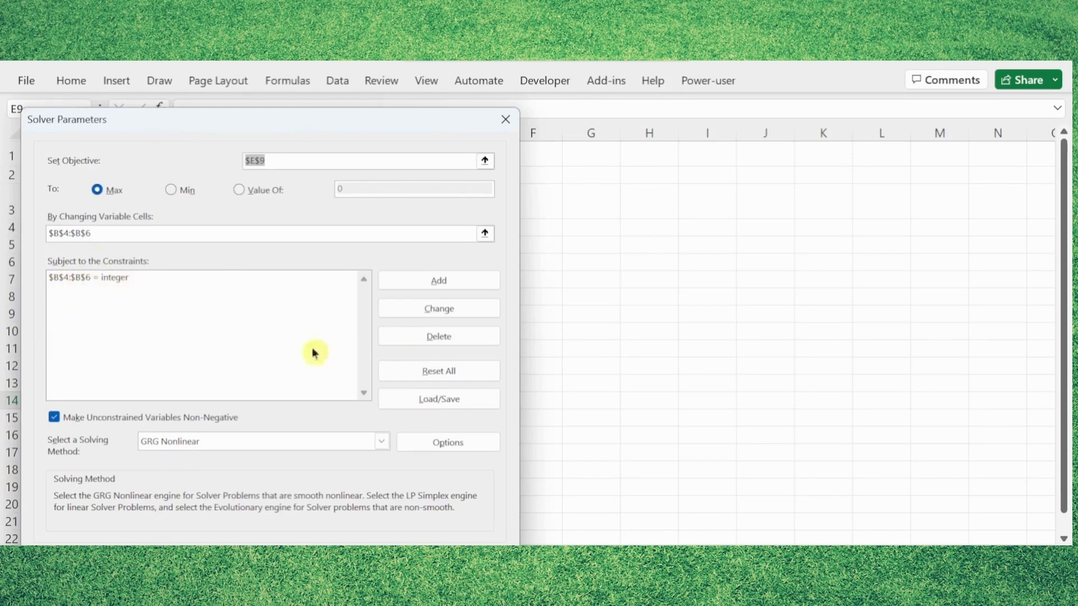
Add a Solver constraint that the Total Baked cell $B$7 equals (=) the Factory Capacity in $B$9.
left_click(436, 282)
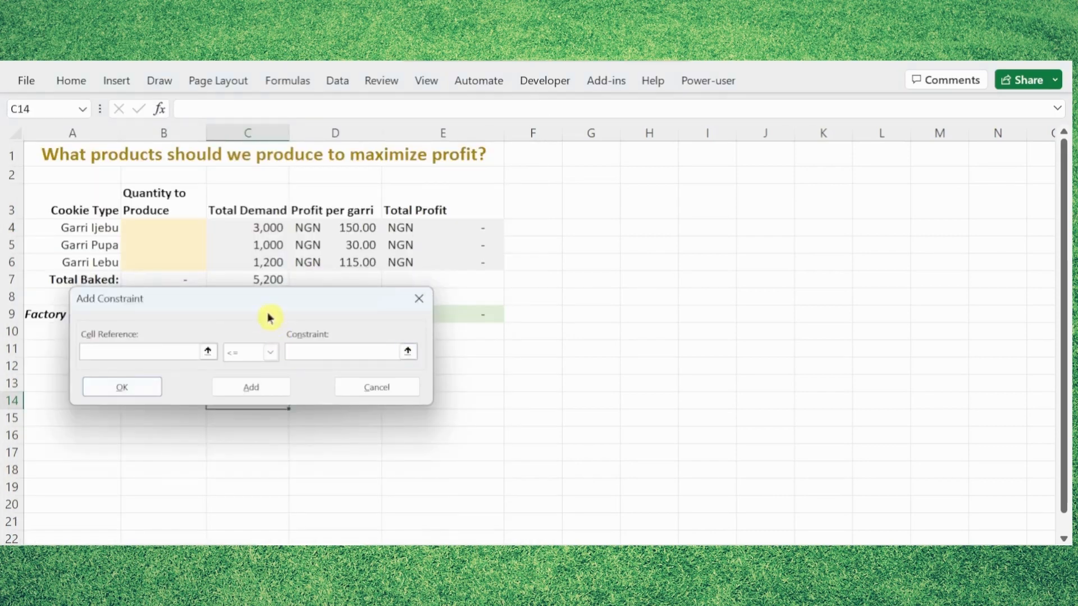
left_click_drag(268, 317, 267, 389)
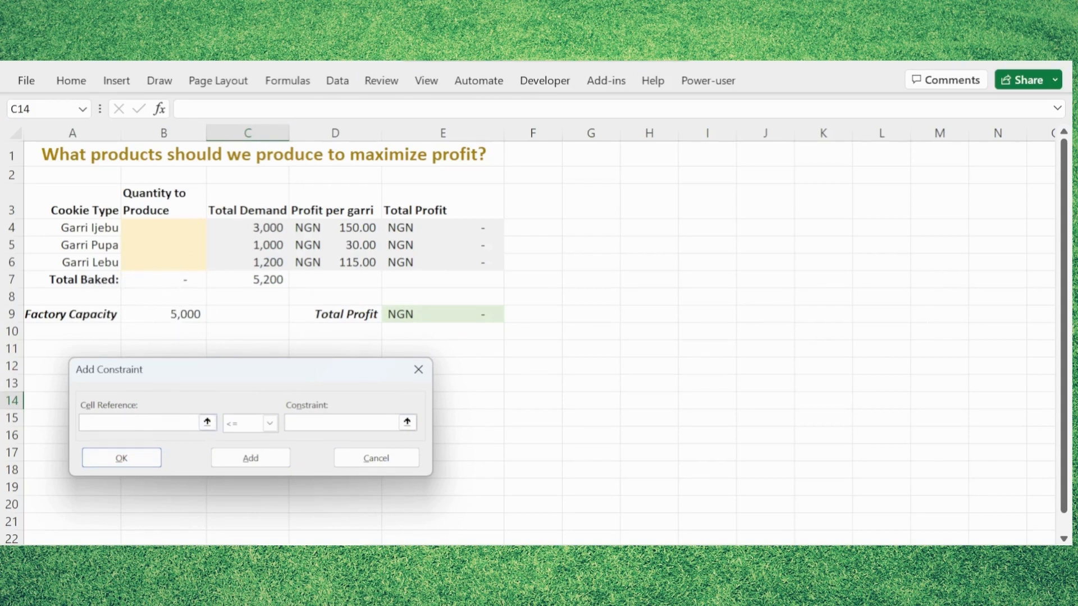
left_click(168, 280)
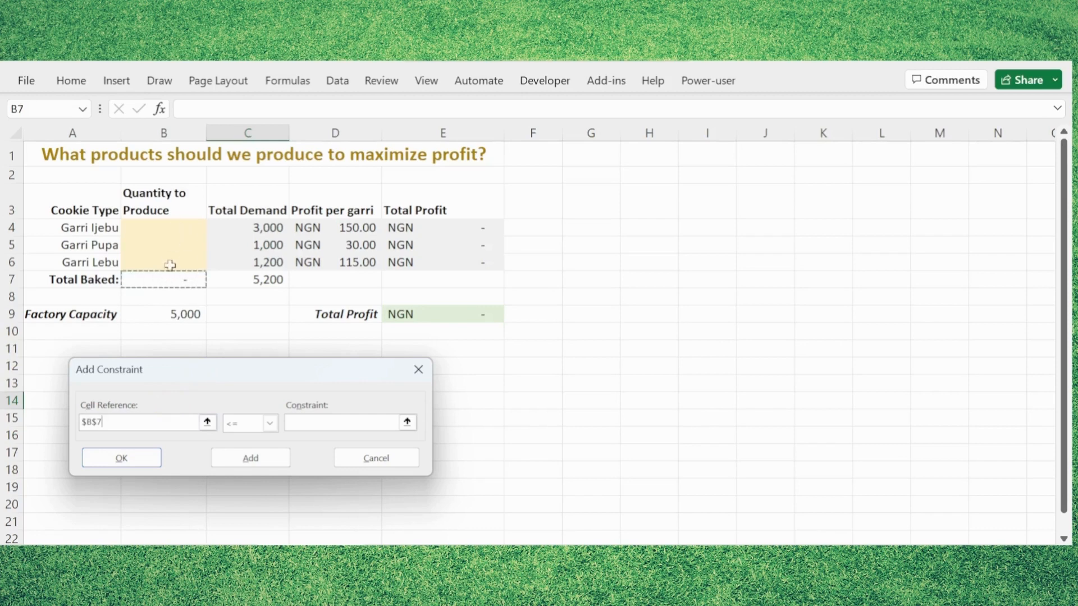
left_click(269, 424)
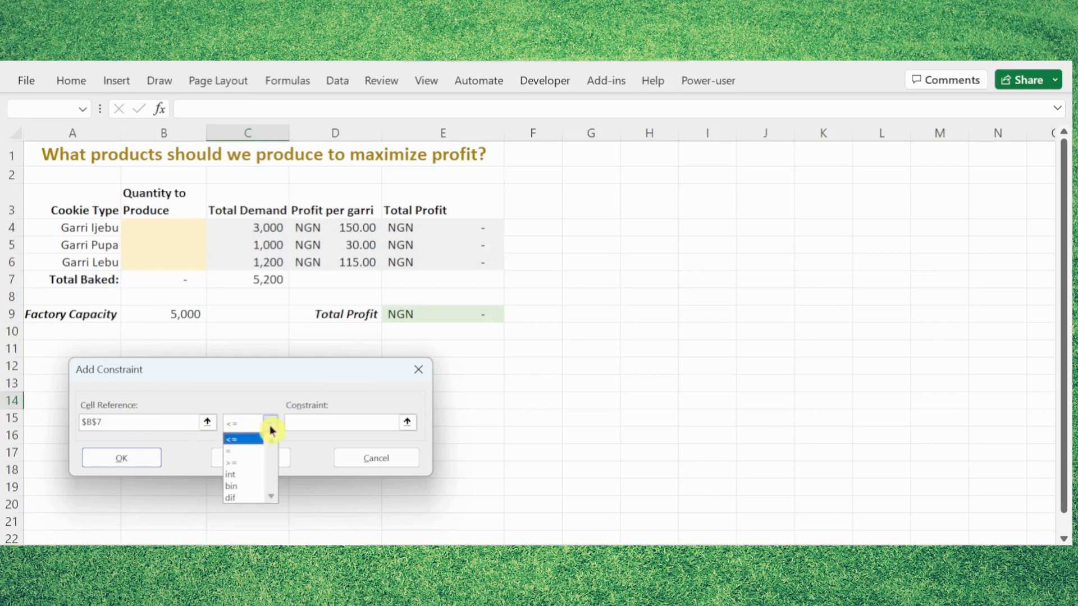
left_click(234, 460)
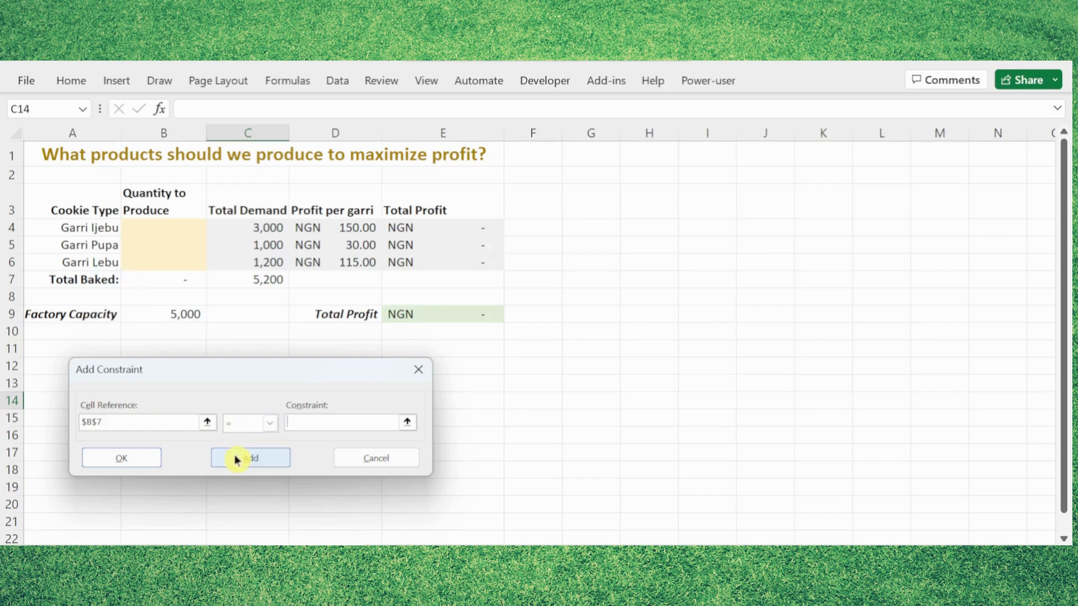
left_click(180, 316)
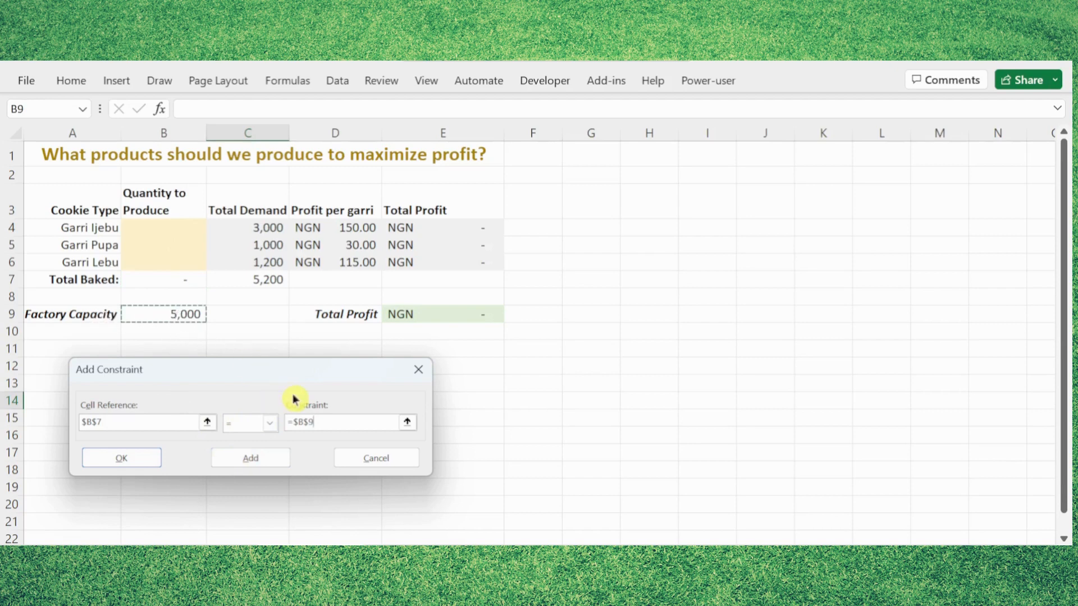
left_click(135, 462)
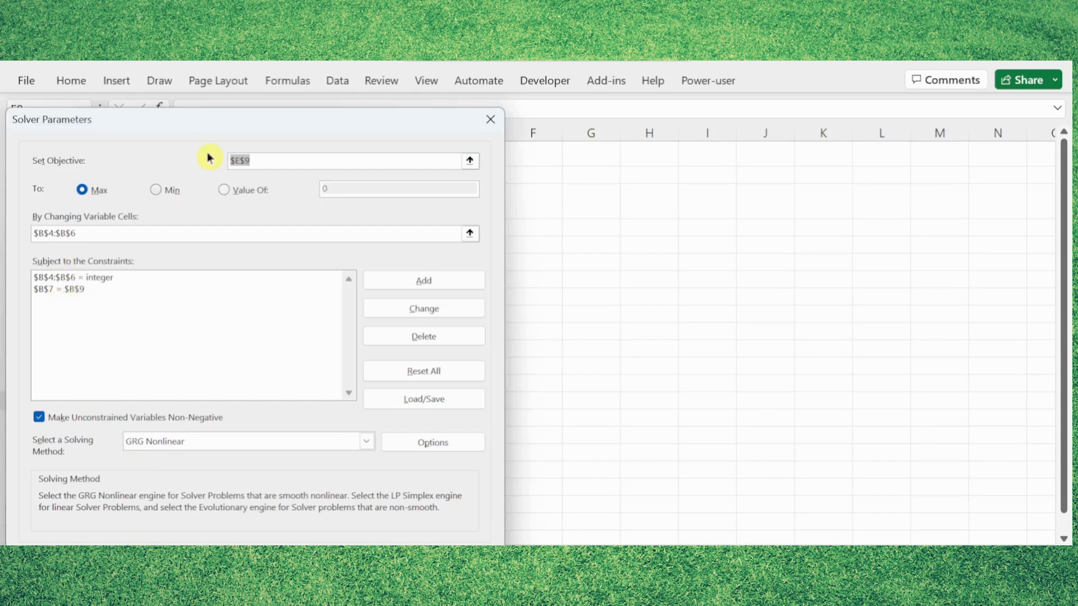
Add a Solver constraint keeping the Quantity to Produce cells $B$4:$B$6 <= the Total Demand cells $C$4:$C$6.
left_click(433, 280)
left_click_drag(214, 303, 202, 372)
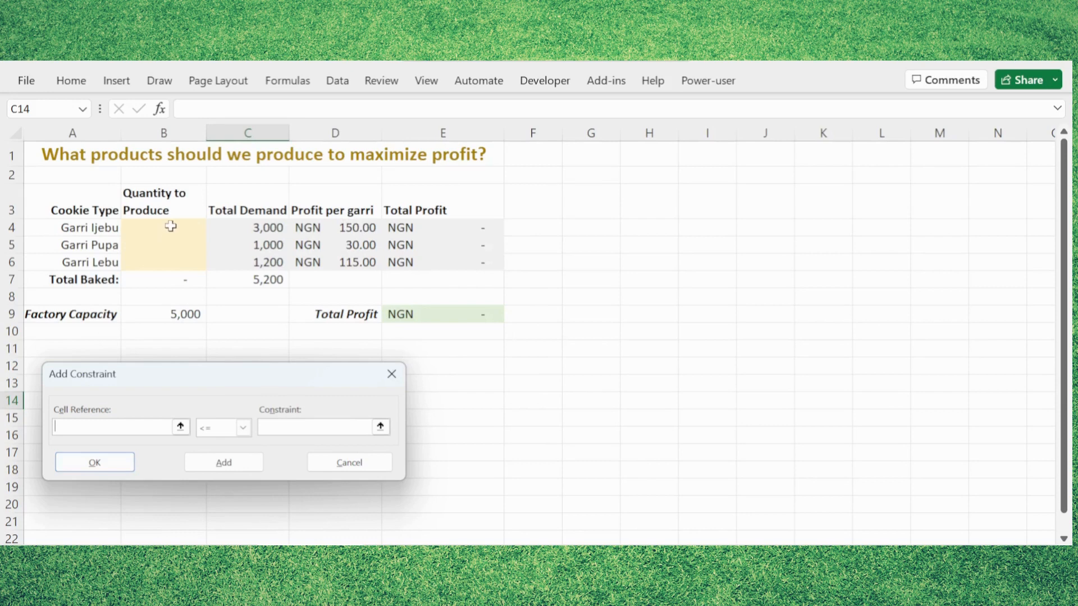
left_click_drag(171, 226, 170, 271)
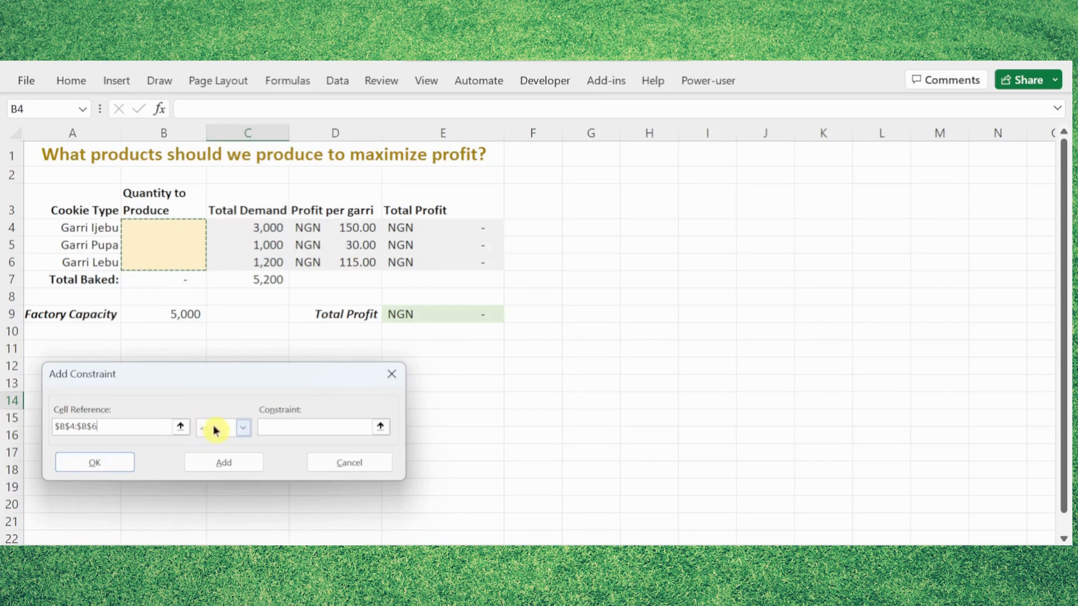
left_click(277, 416)
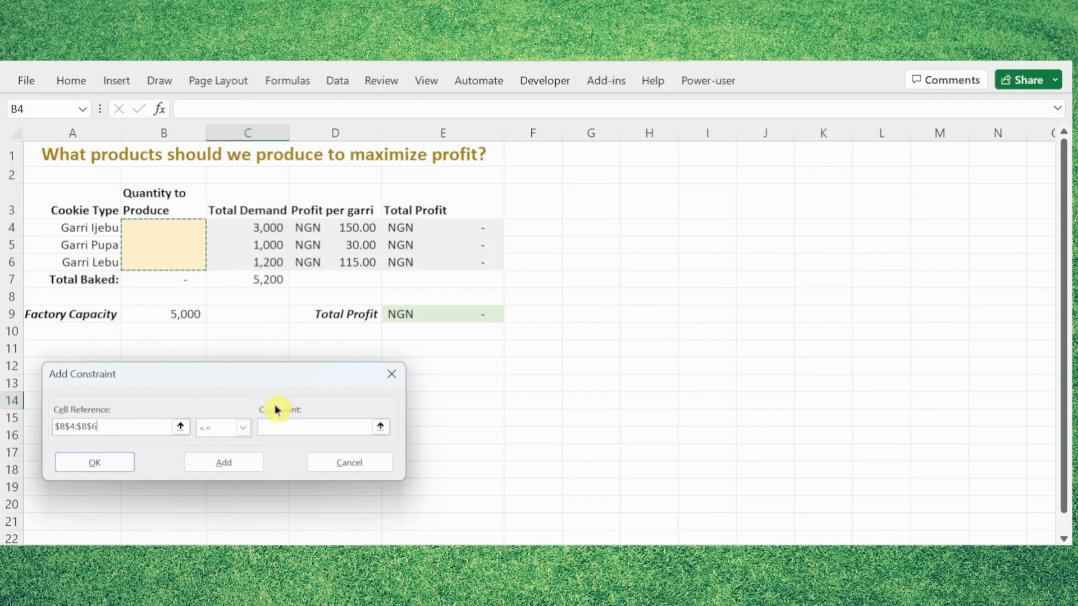
left_click_drag(256, 227, 254, 257)
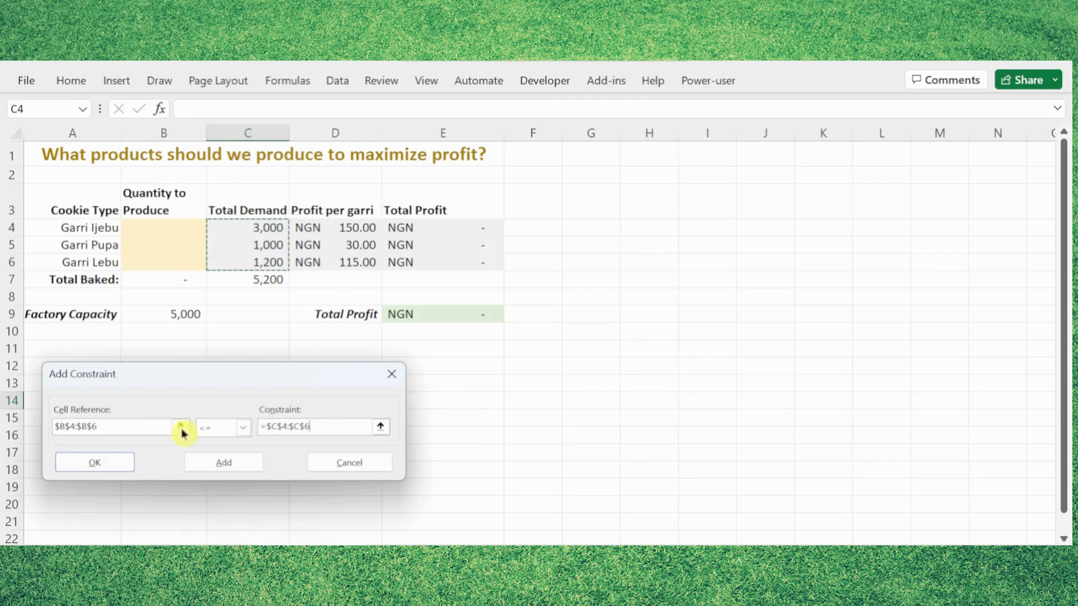
left_click(117, 469)
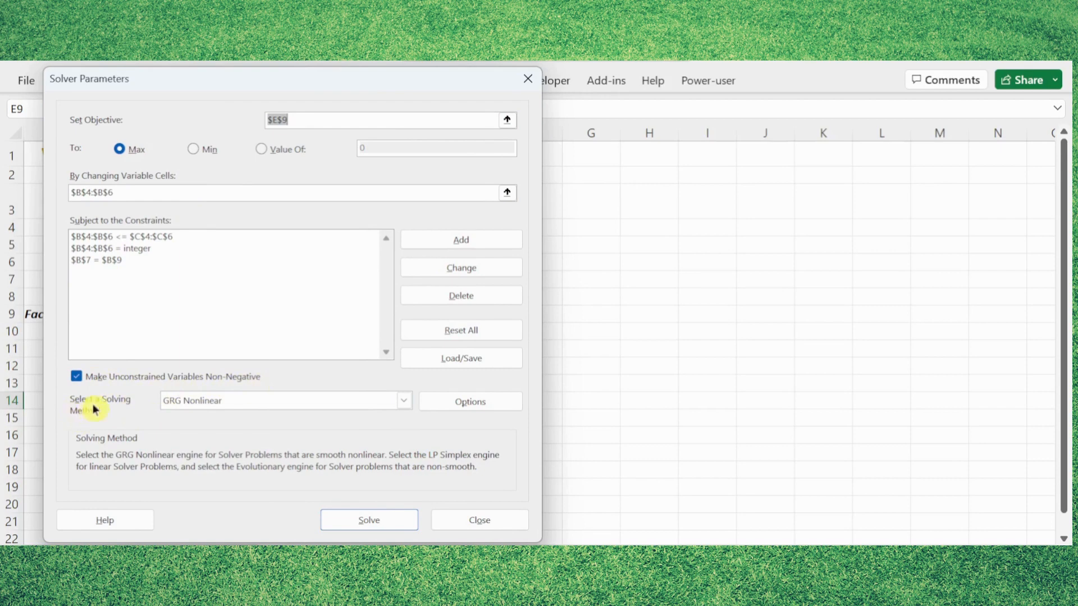
Solve the model with the GRG Nonlinear method and keep the Solver solution.
left_click(248, 407)
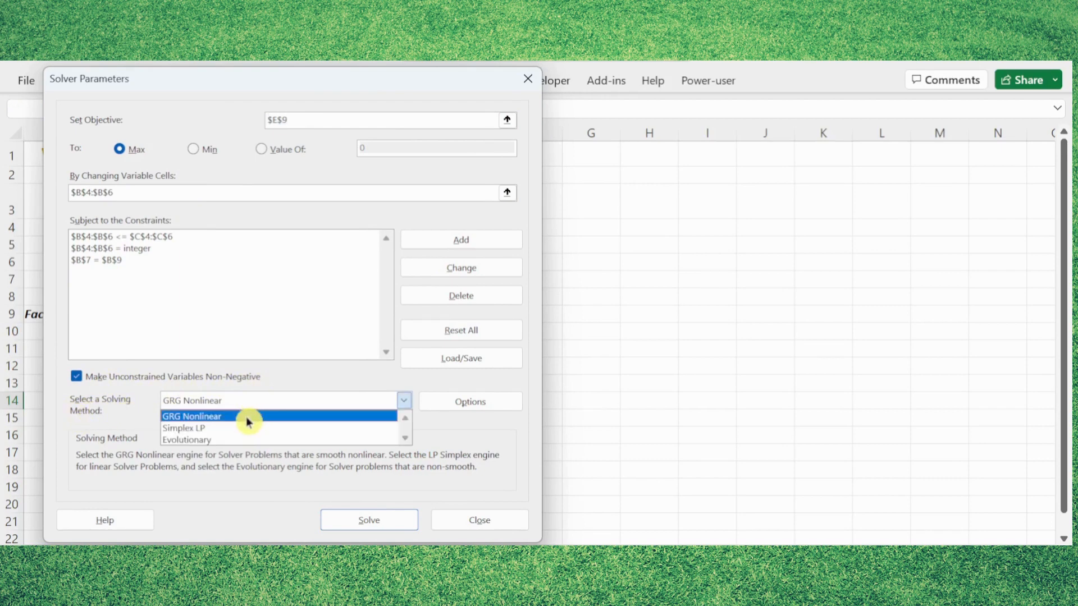
left_click(231, 417)
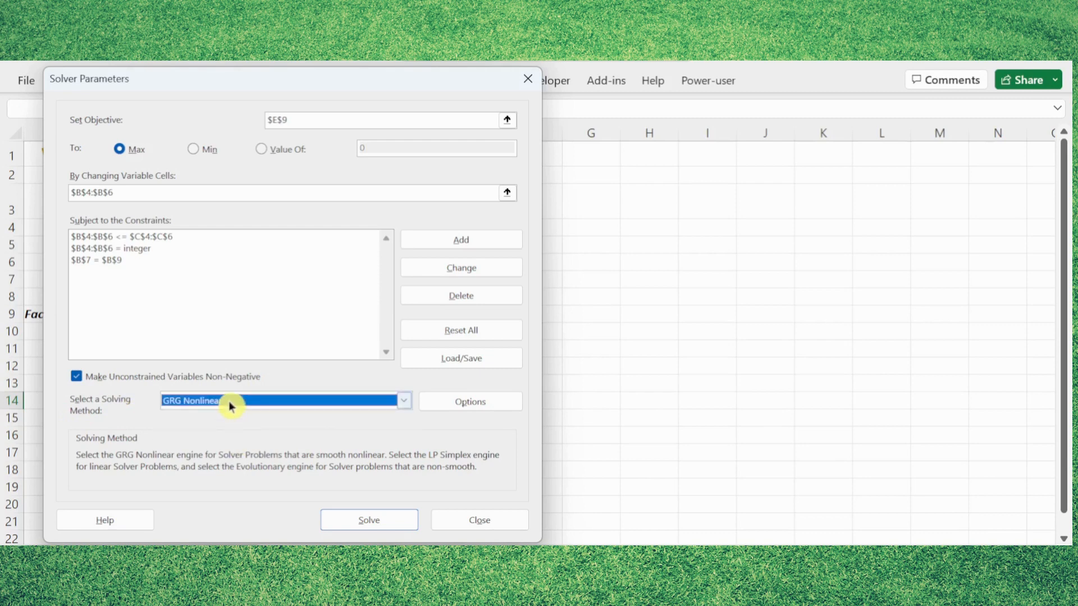
left_click(336, 518)
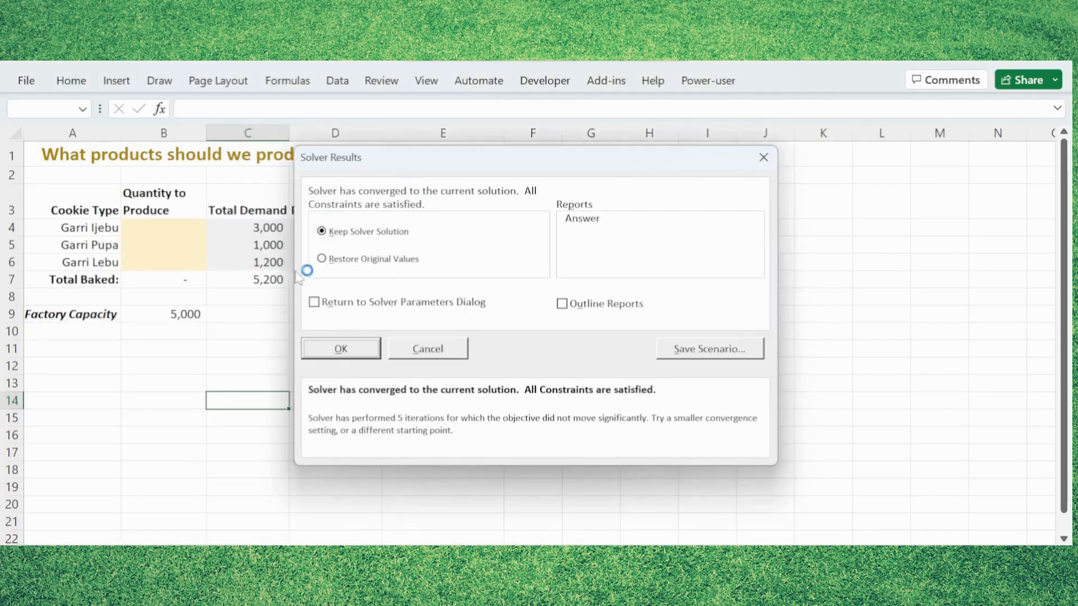
left_click(340, 348)
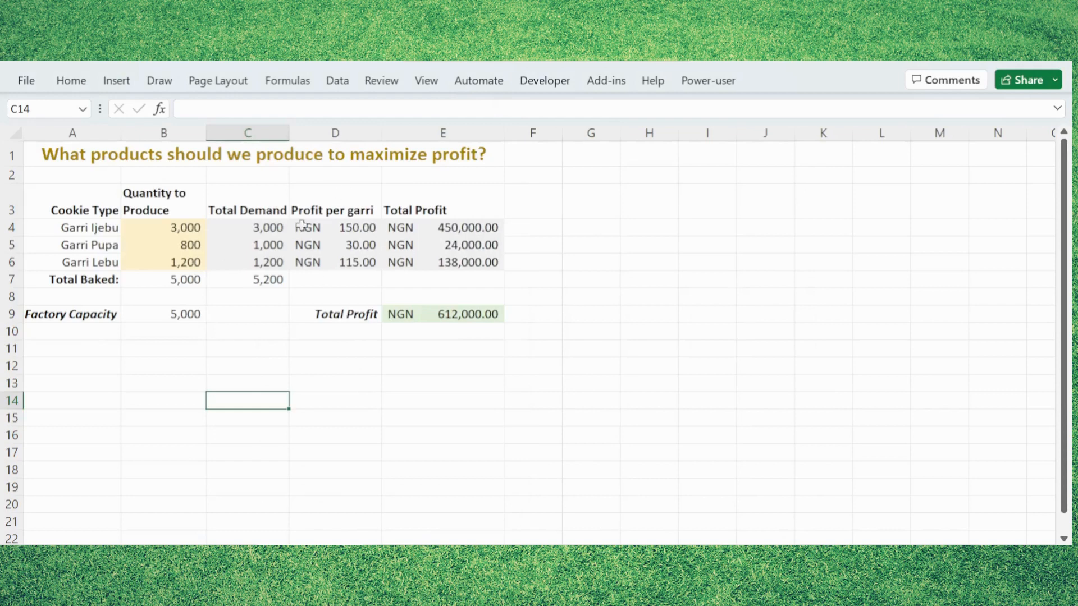